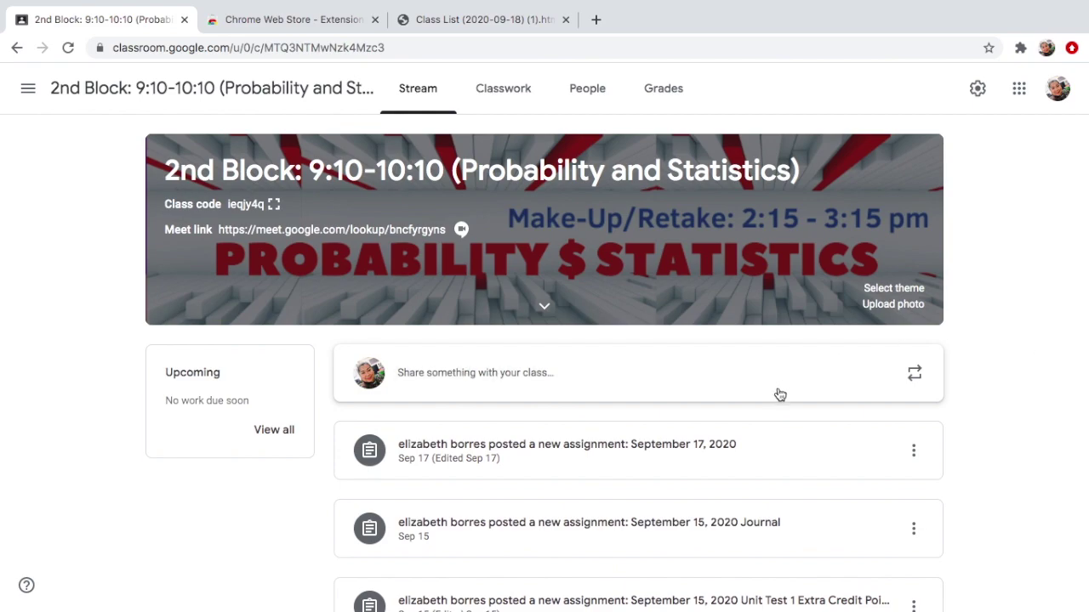
Step: Search the Chrome Web Store extensions for 'attendance'
scroll(717, 357, down, 1)
scroll(717, 355, up, 1)
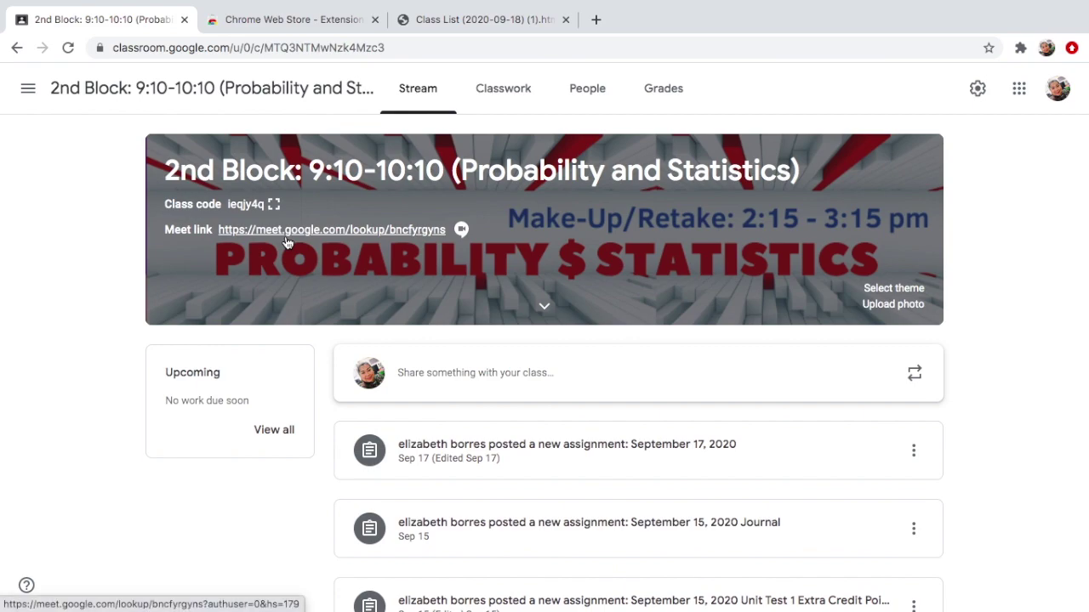
click(313, 24)
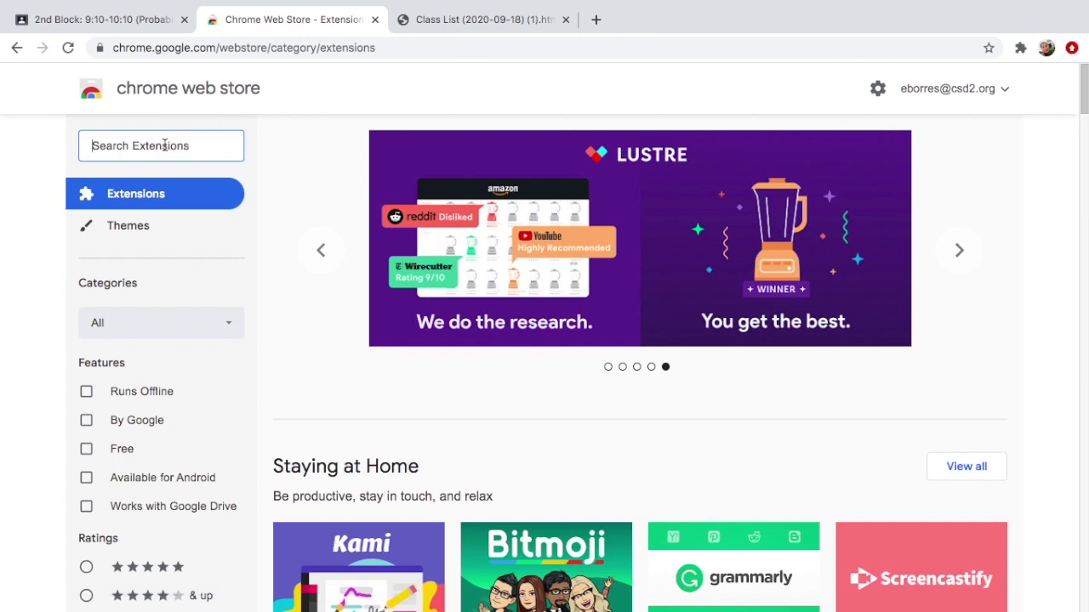
text(atten)
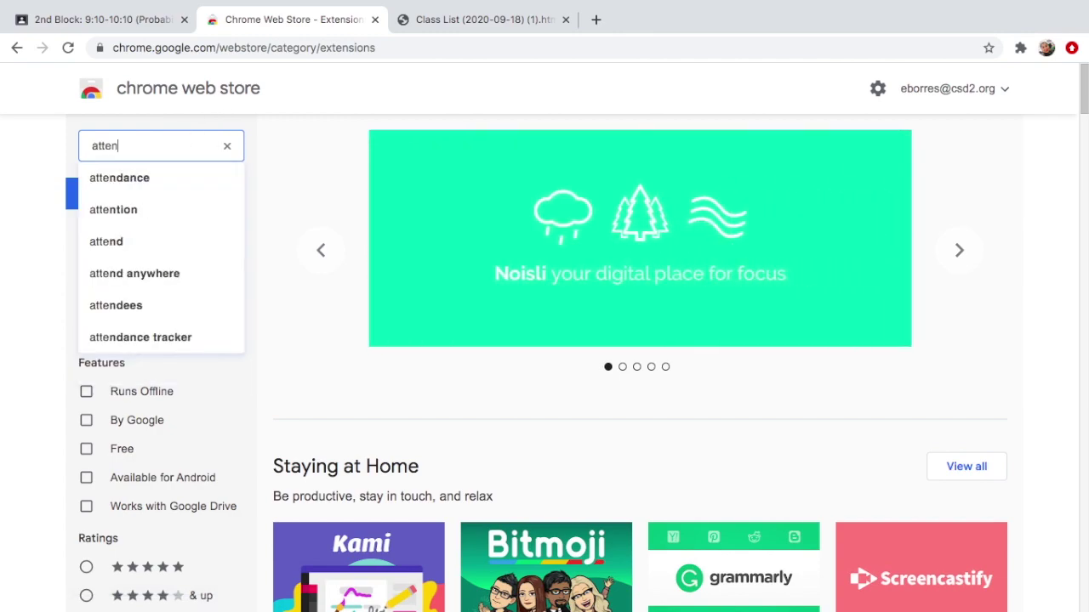
text(dance)
key(Return)
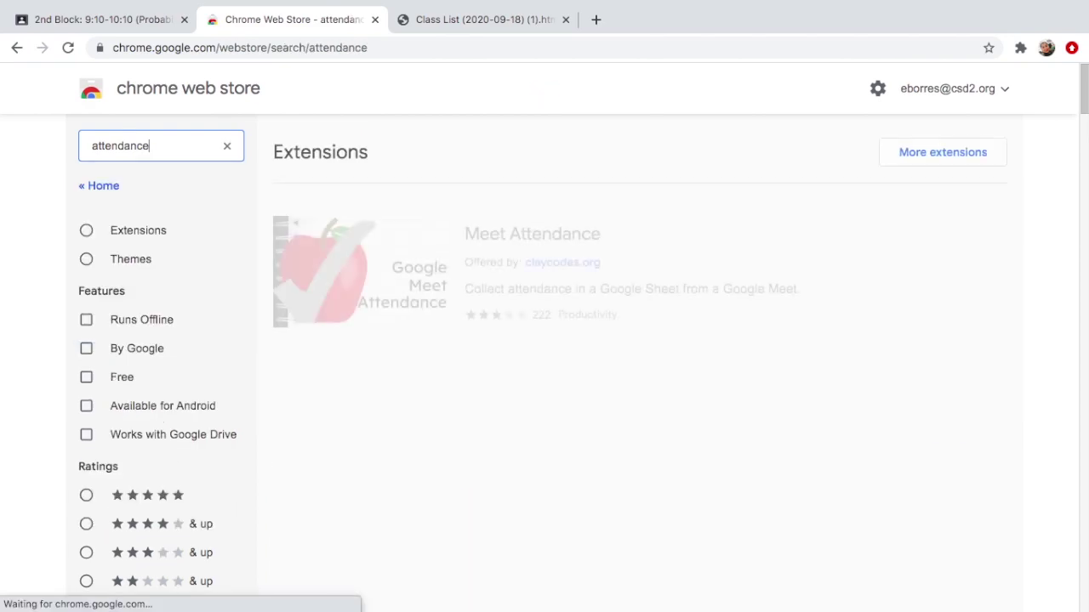
Step: Scroll through the 'attendance' results to review the Google Meet attendance extensions
scroll(412, 277, down, 5)
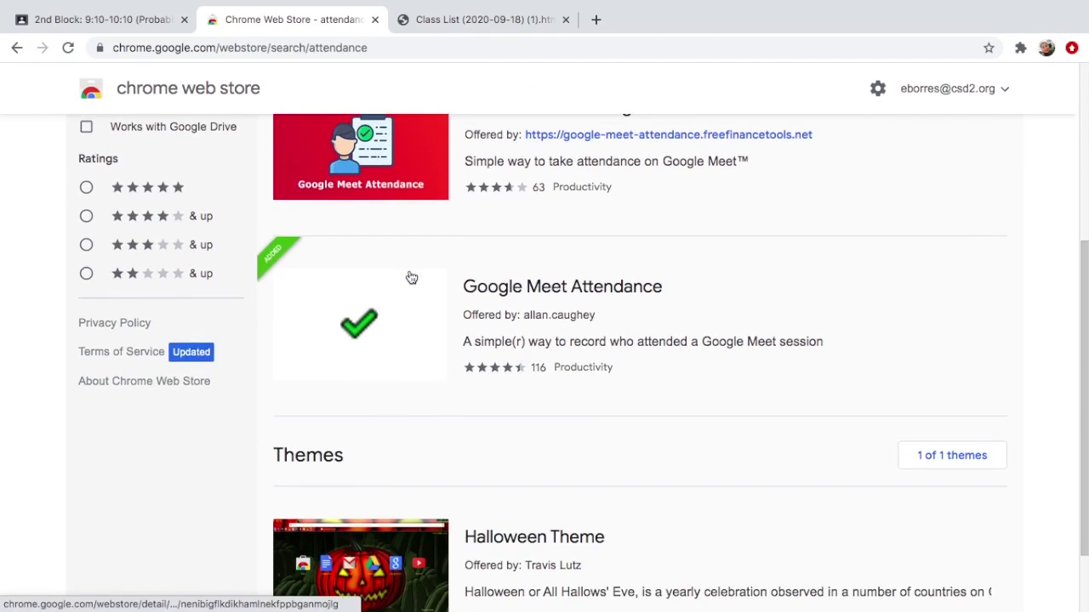
scroll(412, 278, up, 5)
scroll(412, 278, down, 1)
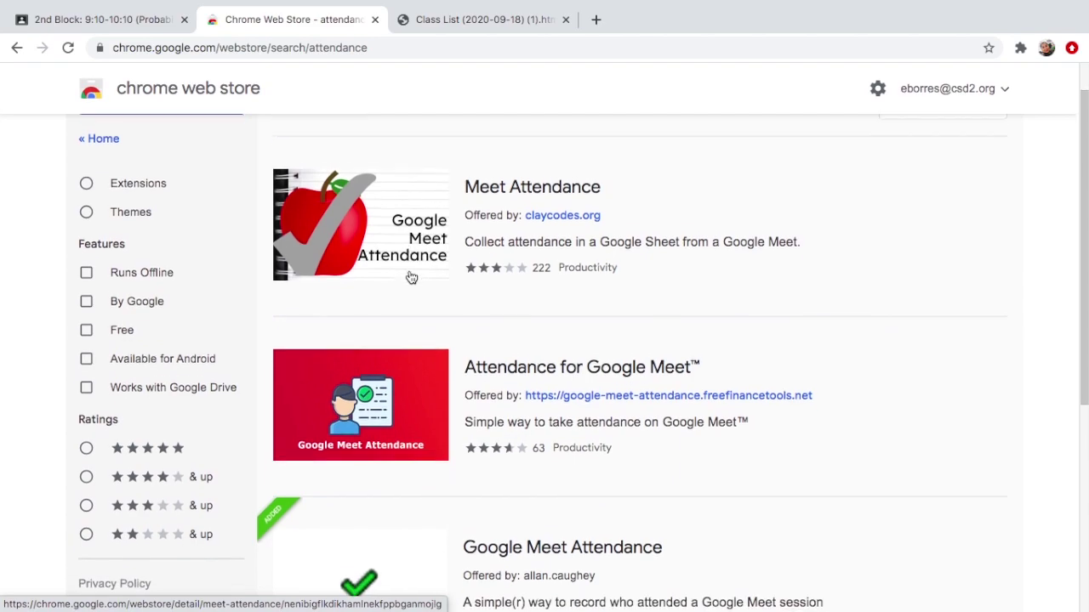
scroll(412, 277, up, 1)
scroll(412, 277, down, 1)
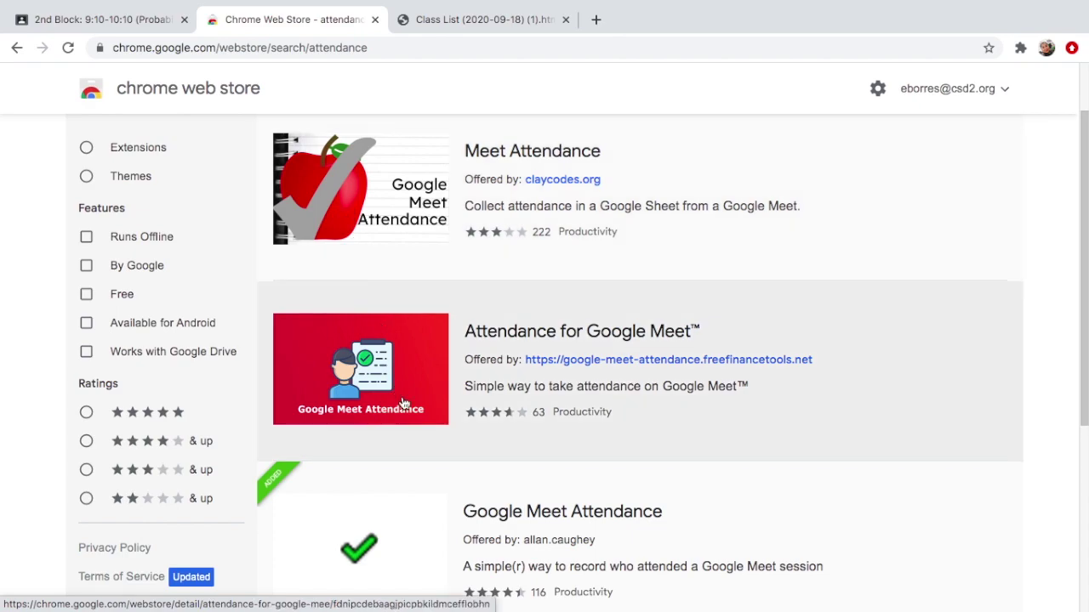
scroll(403, 403, down, 1)
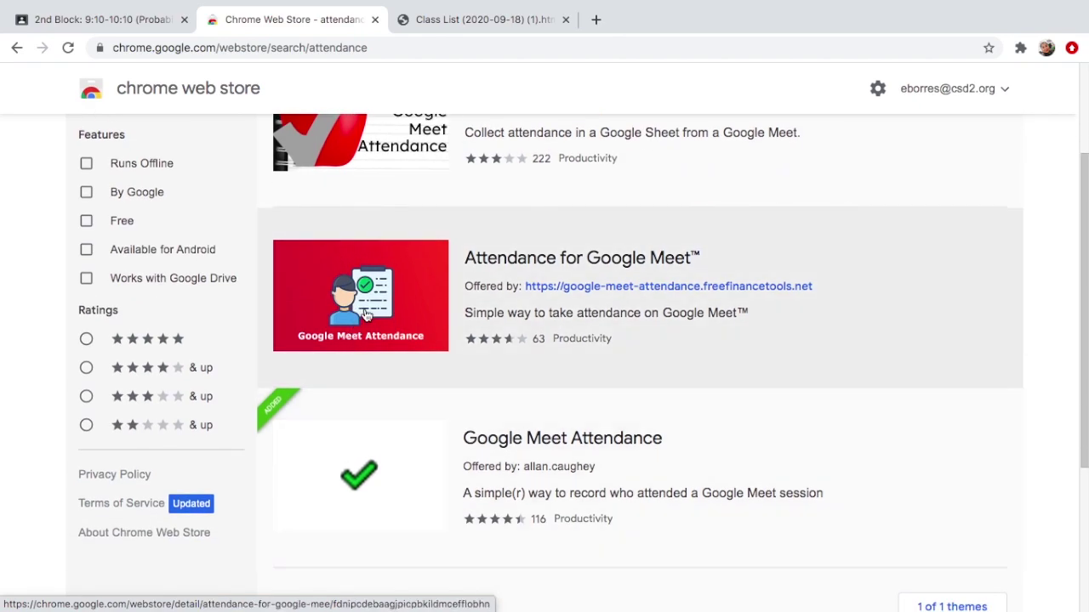
scroll(366, 315, down, 1)
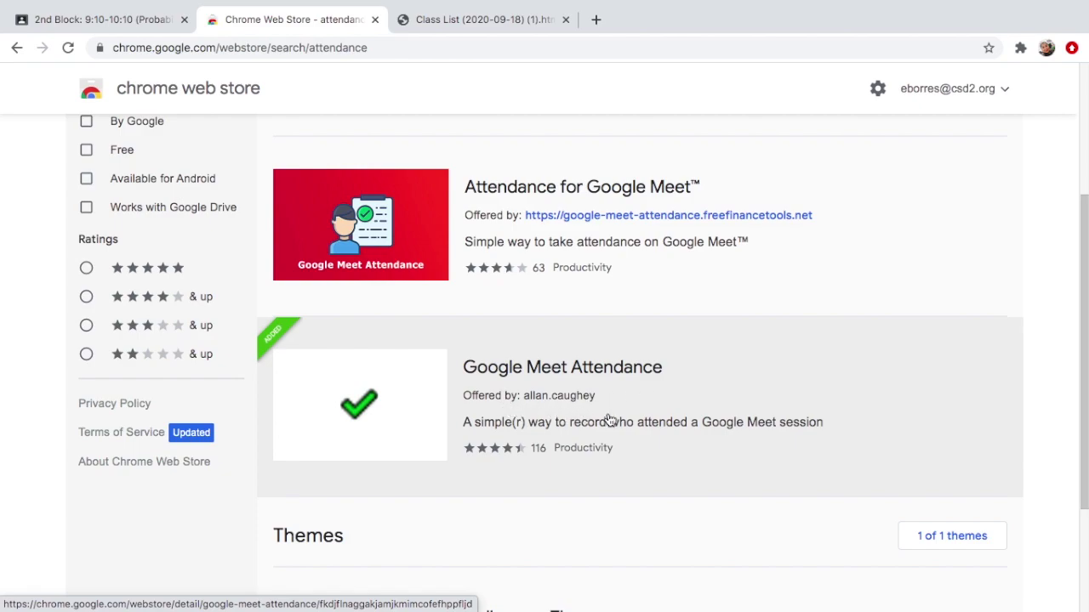
scroll(637, 412, up, 2)
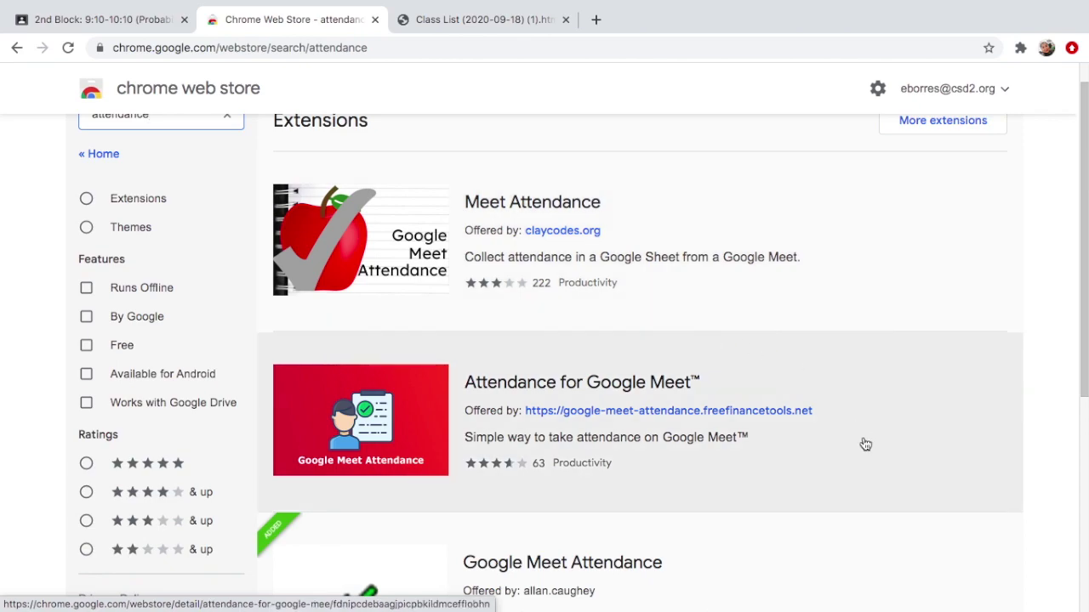
scroll(865, 444, down, 1)
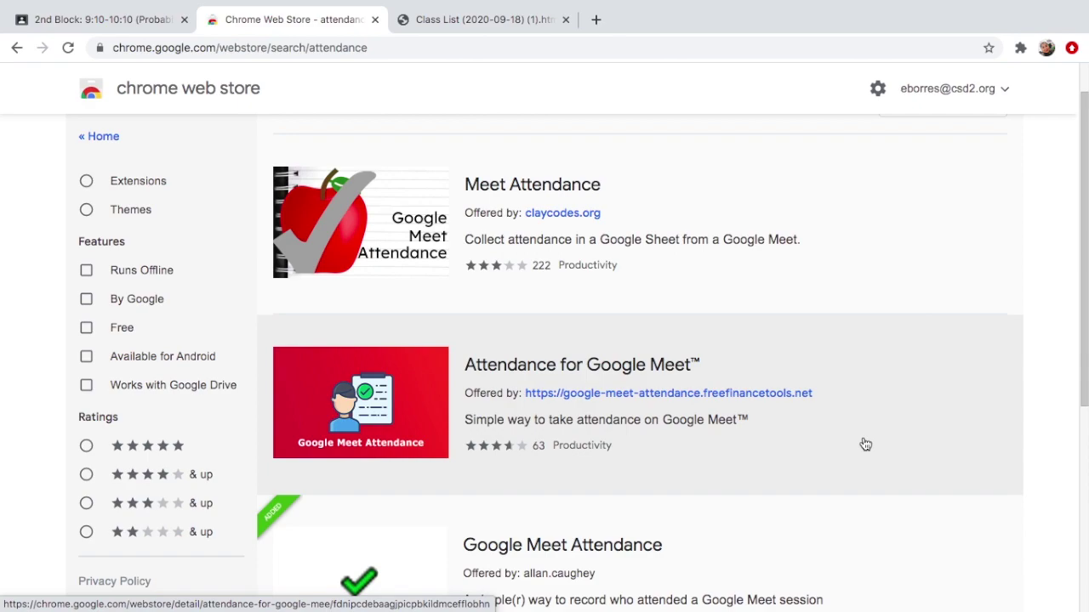
scroll(865, 444, down, 5)
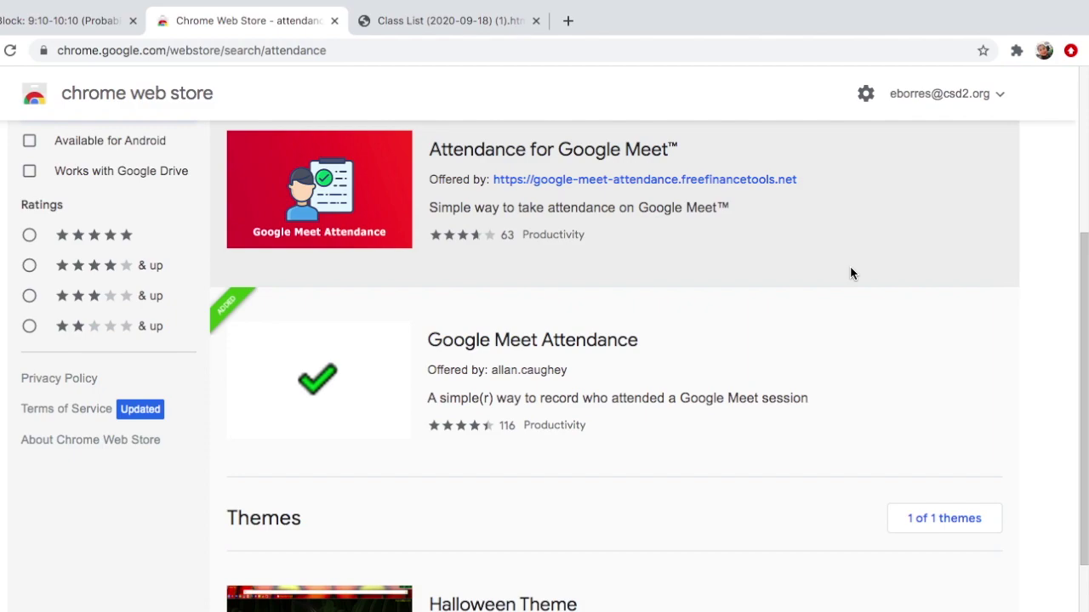
Step: Replace the 'attendance' search with a Chrome Web Store search for 'grid'
scroll(850, 273, up, 4)
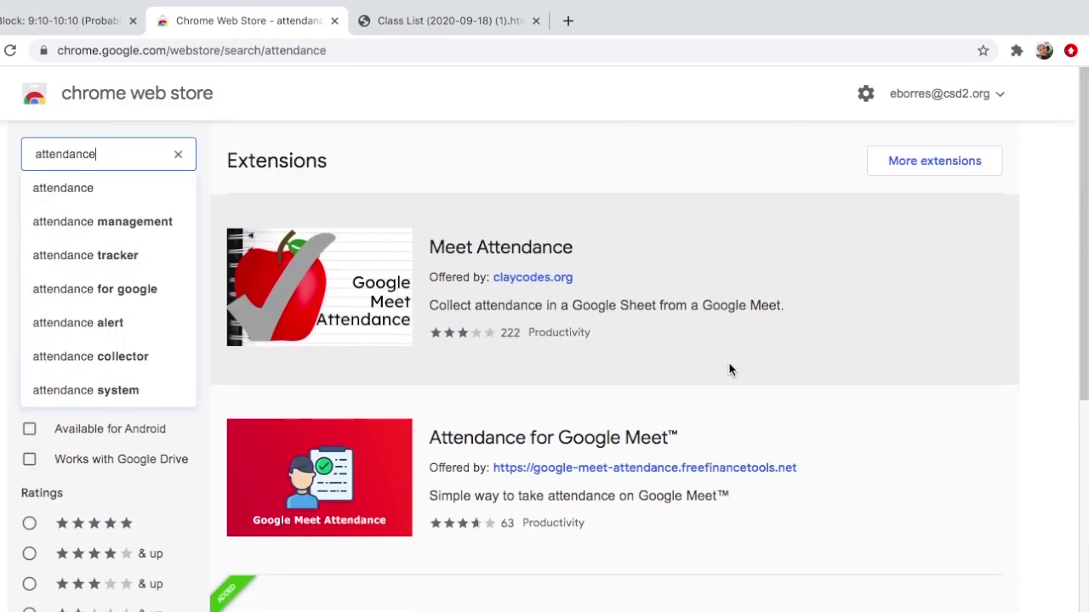
click(178, 154)
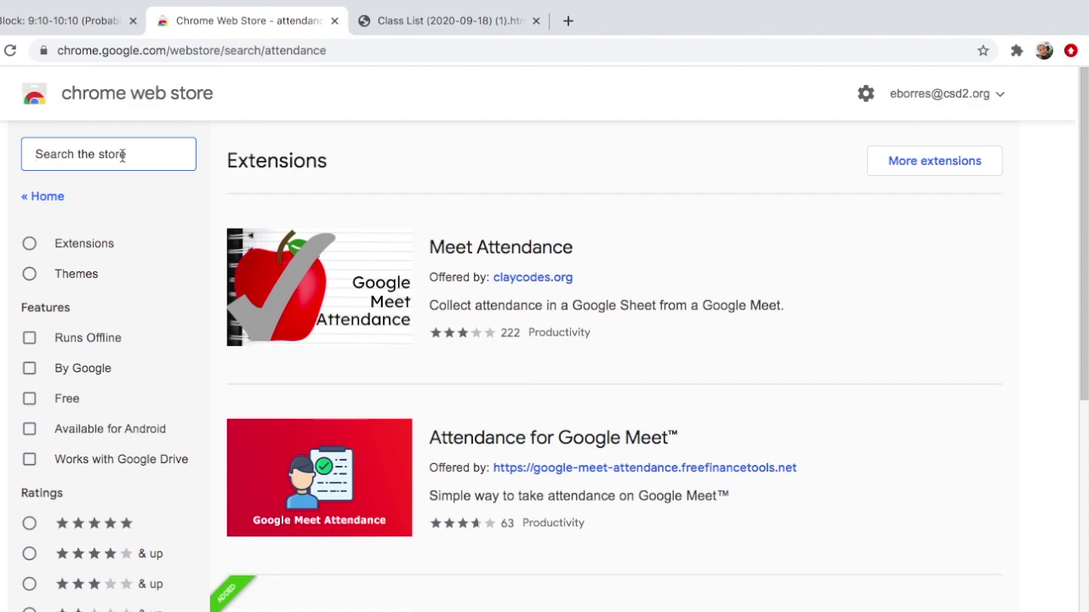
text(gr)
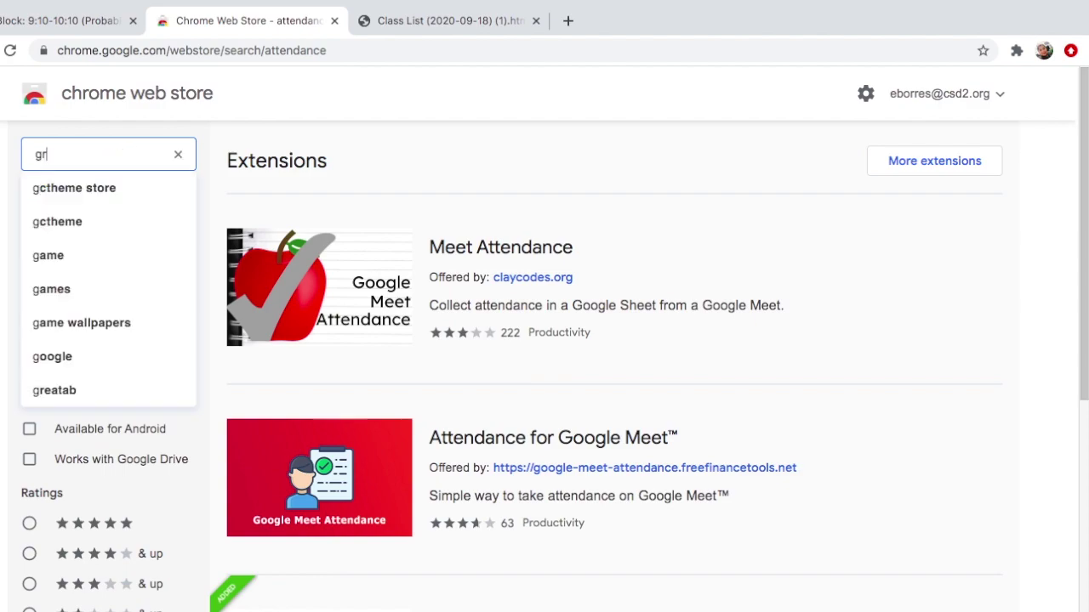
text(id)
key(Return)
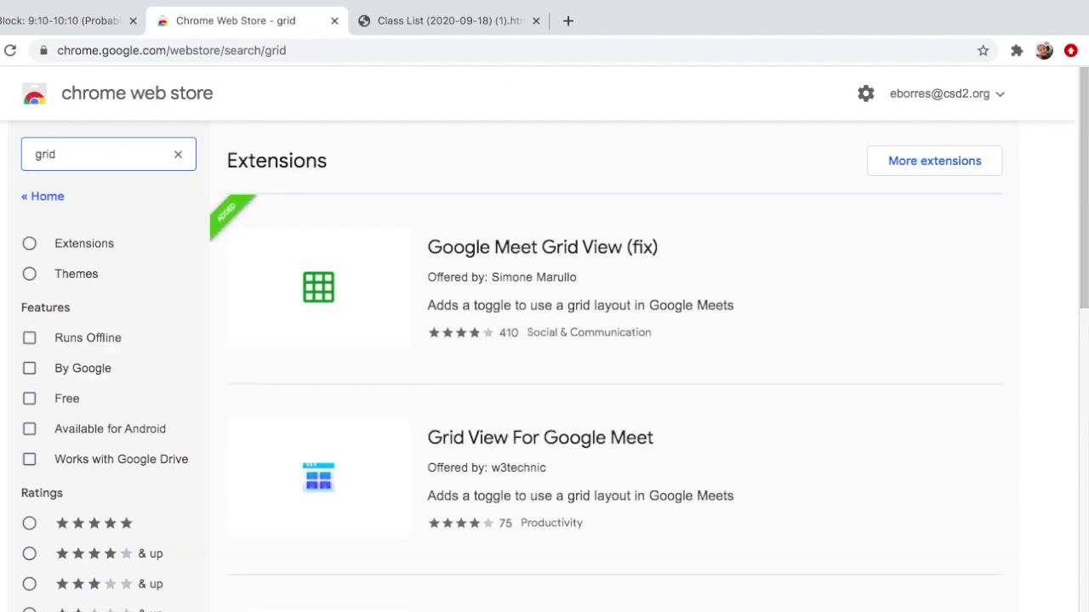
Step: Open the details page for the Google Meet Grid View (fix) extension
scroll(440, 381, down, 10)
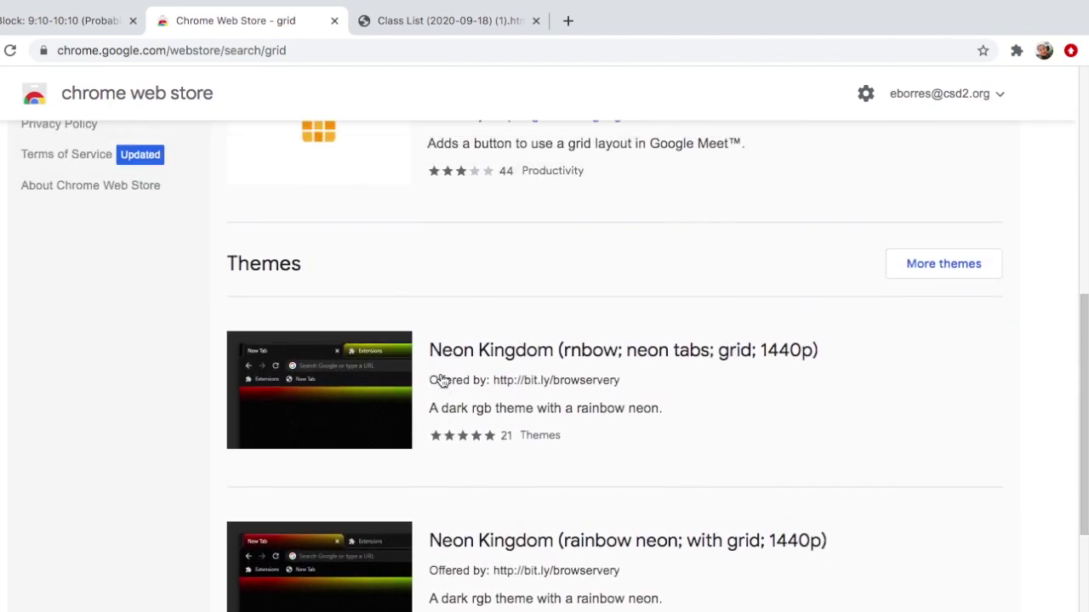
scroll(440, 381, up, 5)
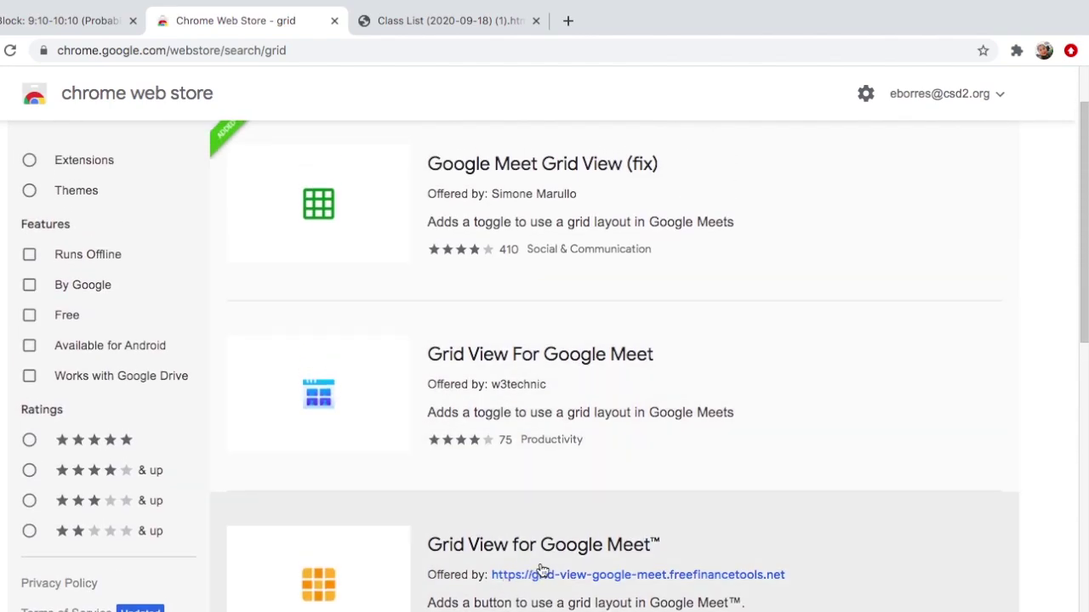
scroll(578, 480, up, 1)
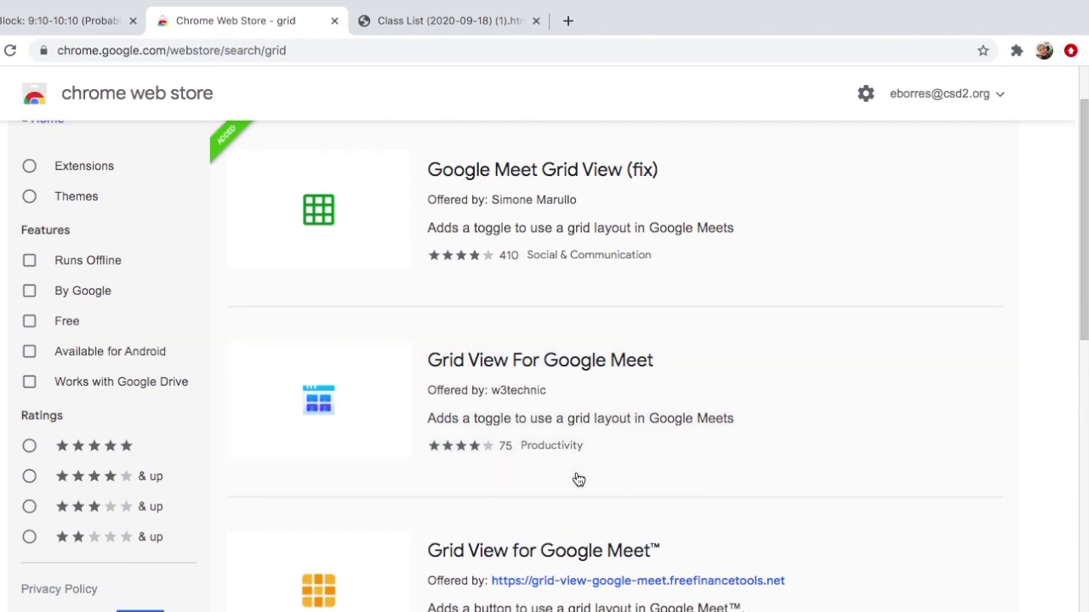
scroll(578, 481, up, 1)
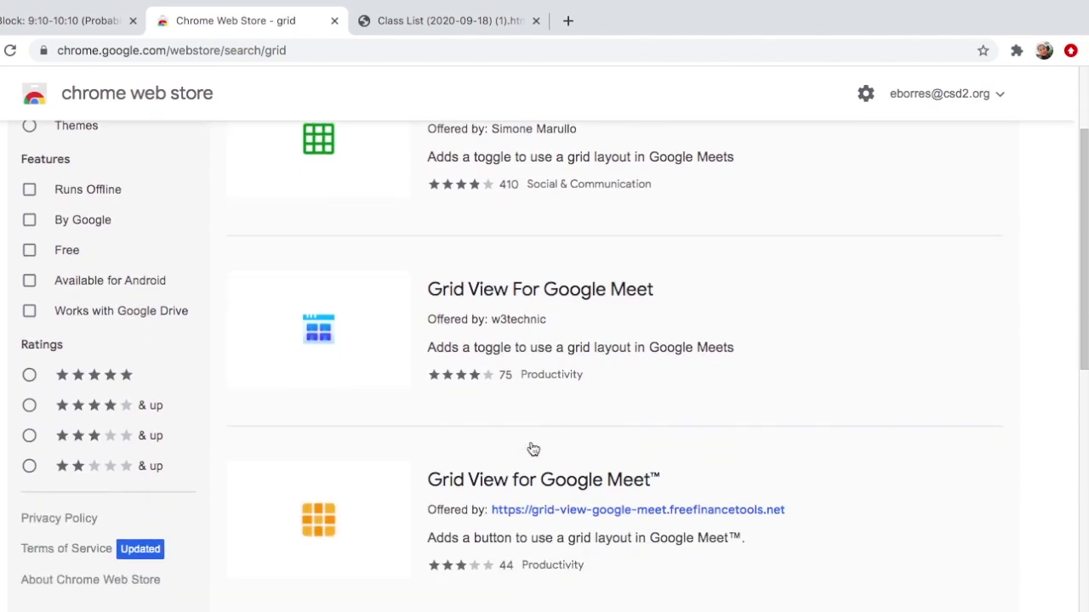
scroll(532, 449, up, 2)
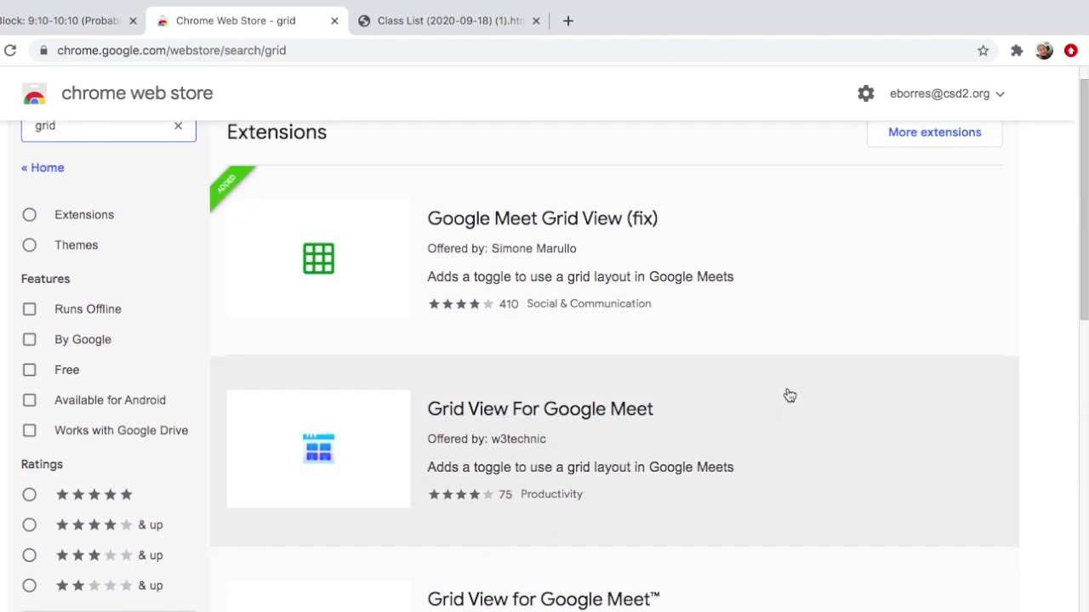
scroll(889, 279, up, 1)
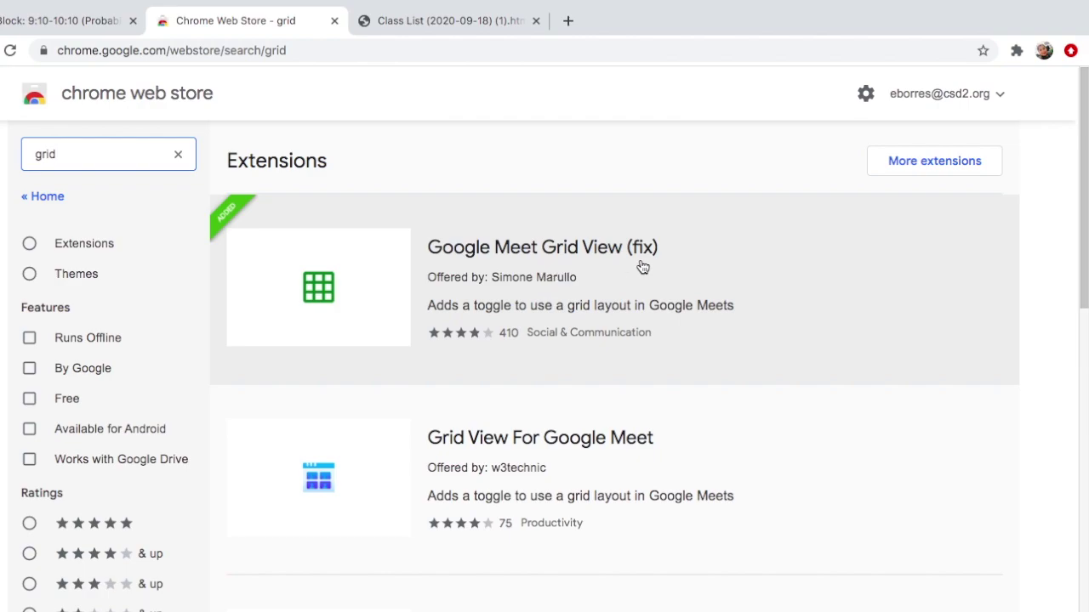
click(559, 304)
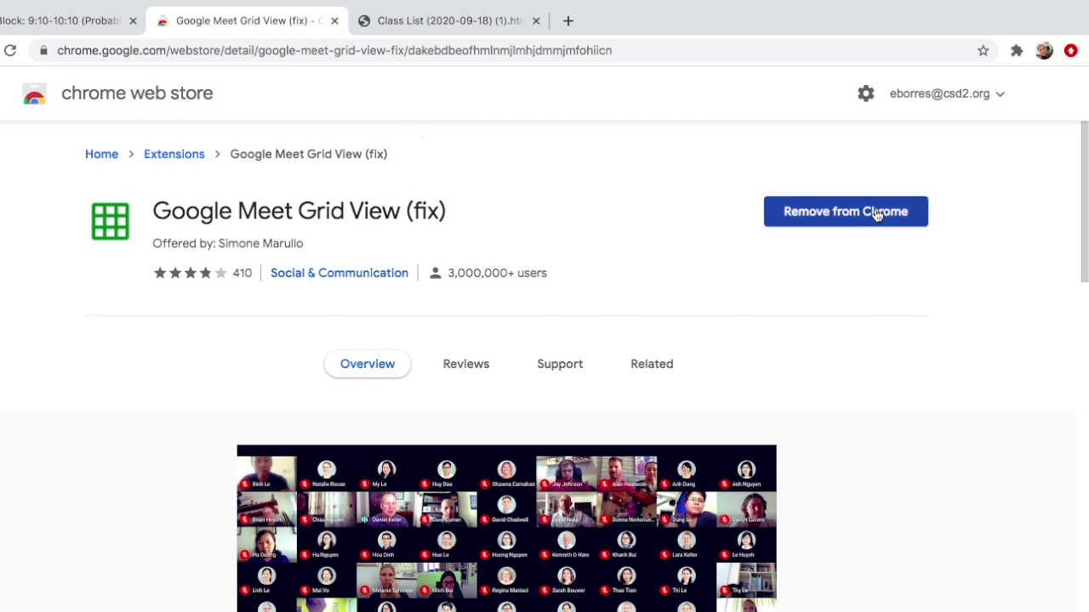
scroll(875, 140, down, 5)
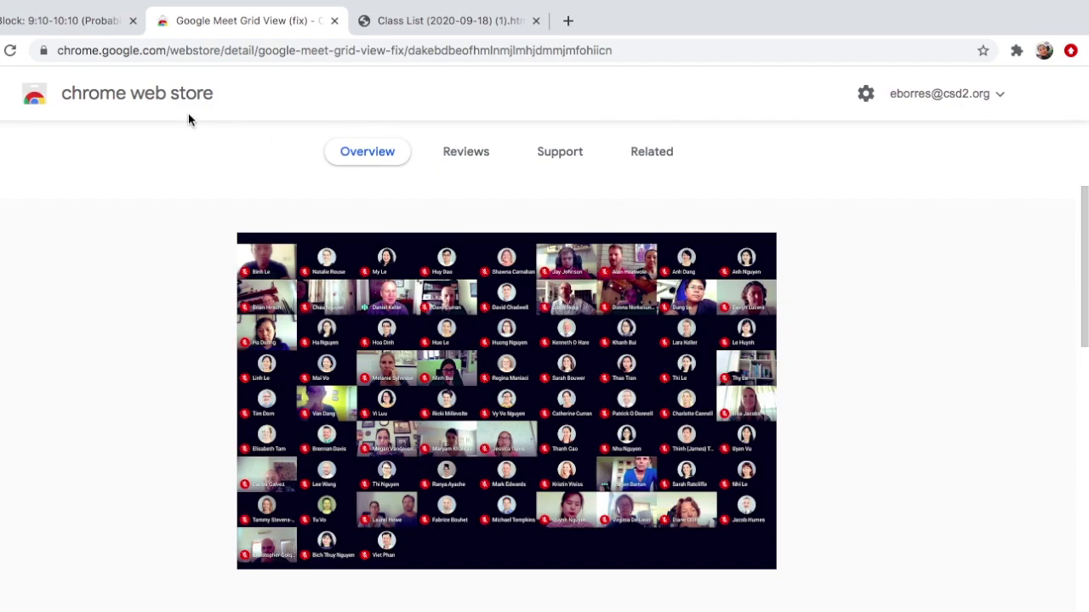
Step: Go back to the 2nd Block class stream and open its Meet link in a new tab
click(87, 23)
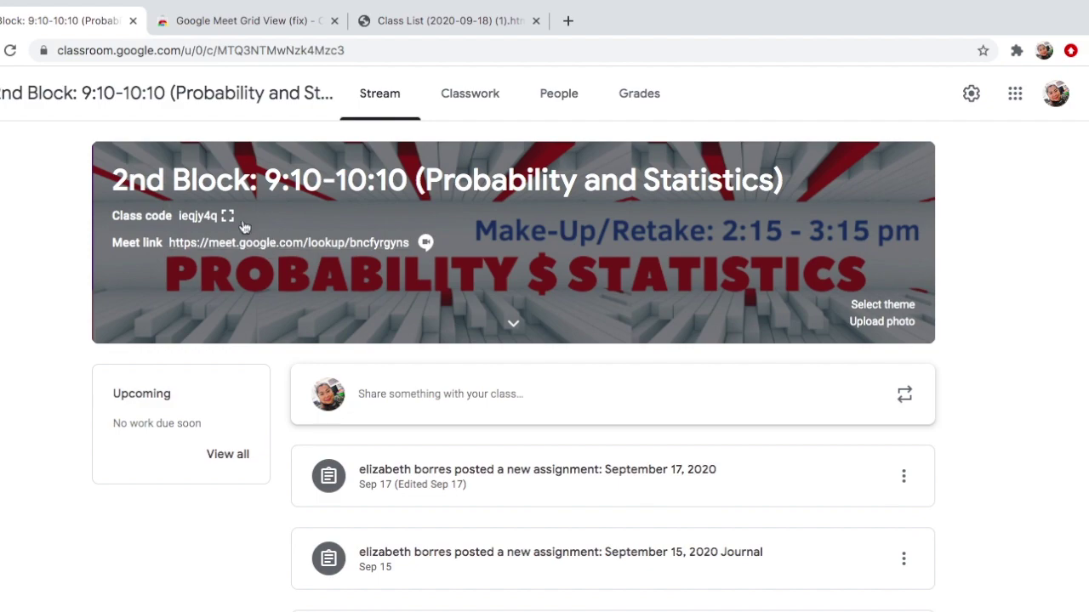
click(282, 245)
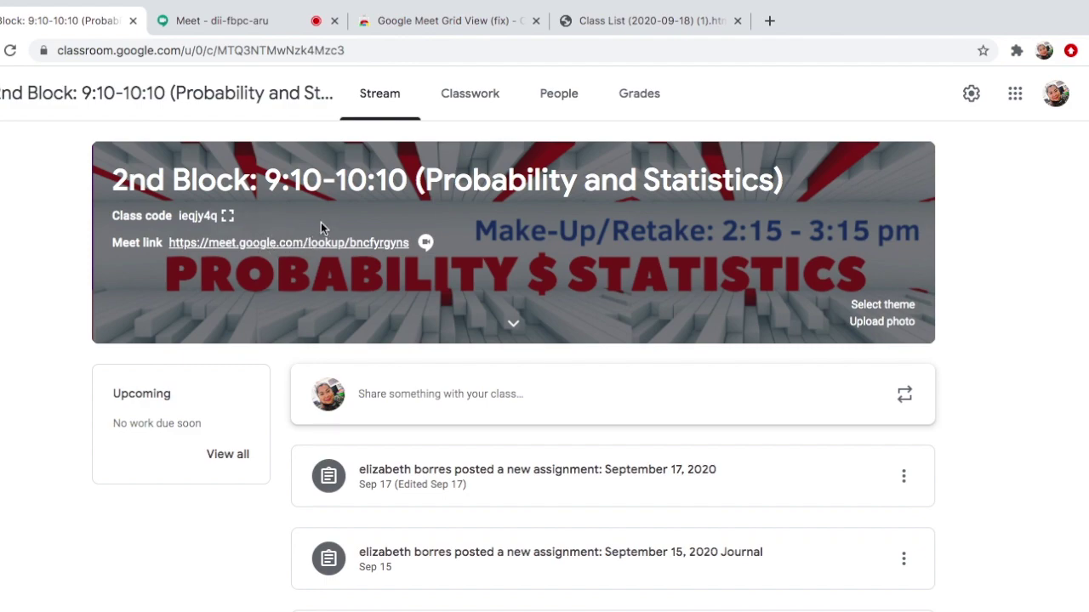
click(255, 20)
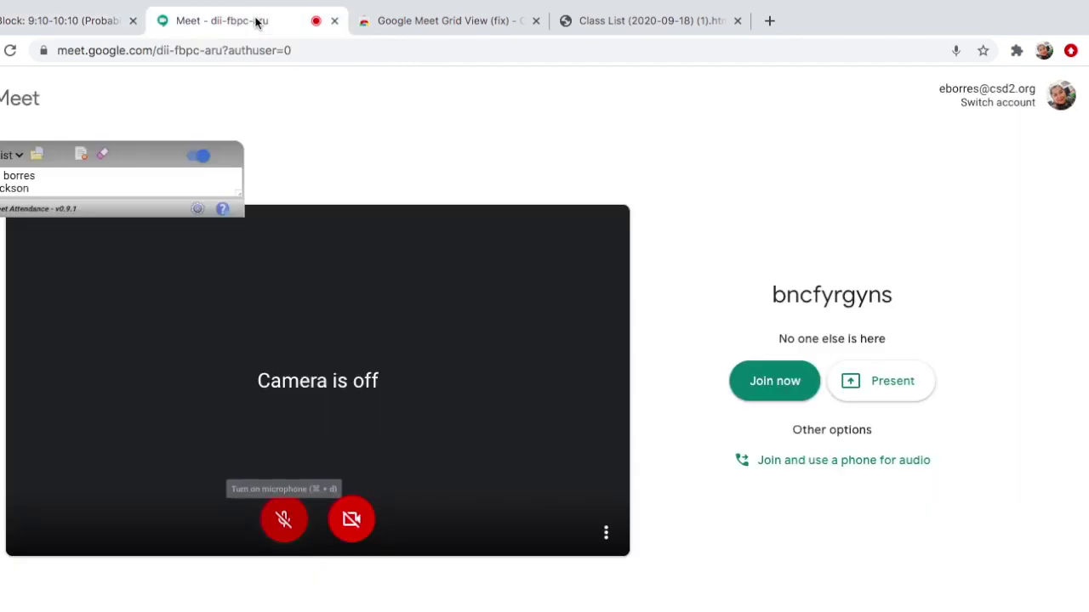
click(81, 154)
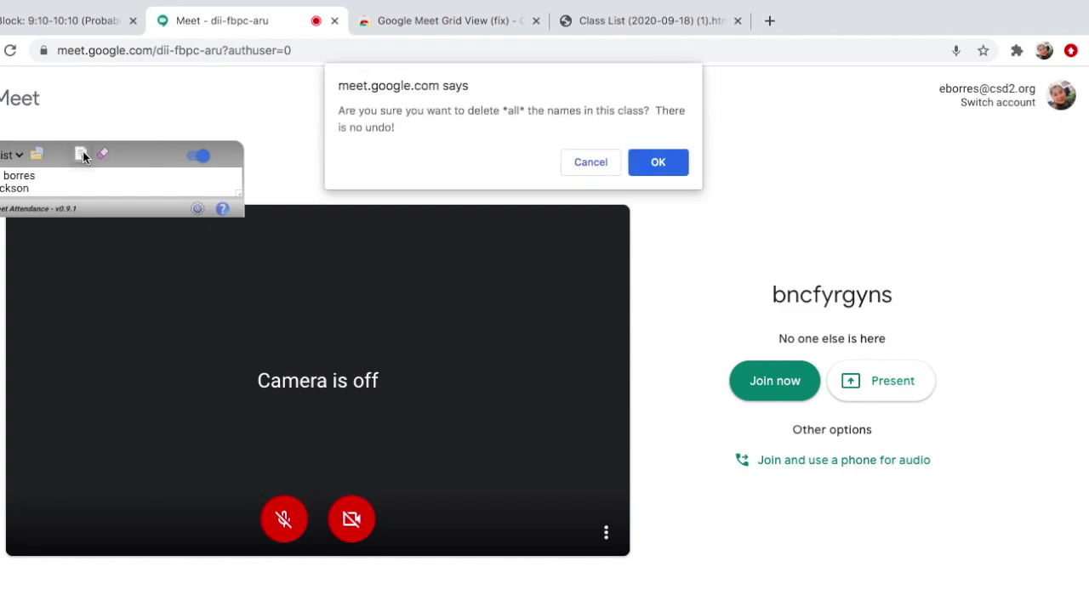
click(658, 164)
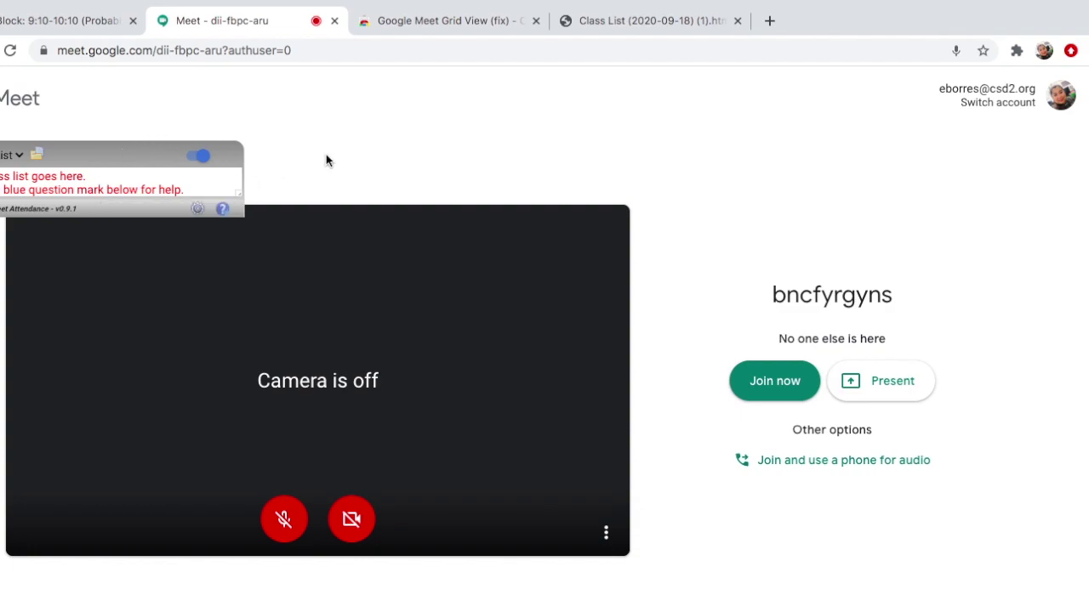
click(197, 209)
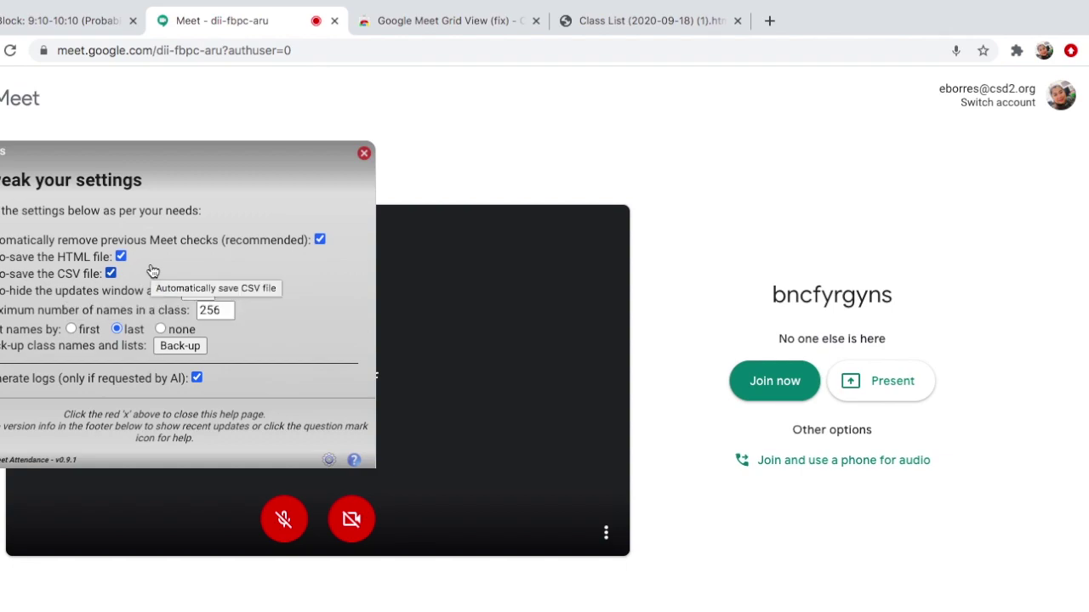
Step: Check the Excel class list and attendance settings with Auto-save HTML and CSV on, then close them
key(ctrl+Left)
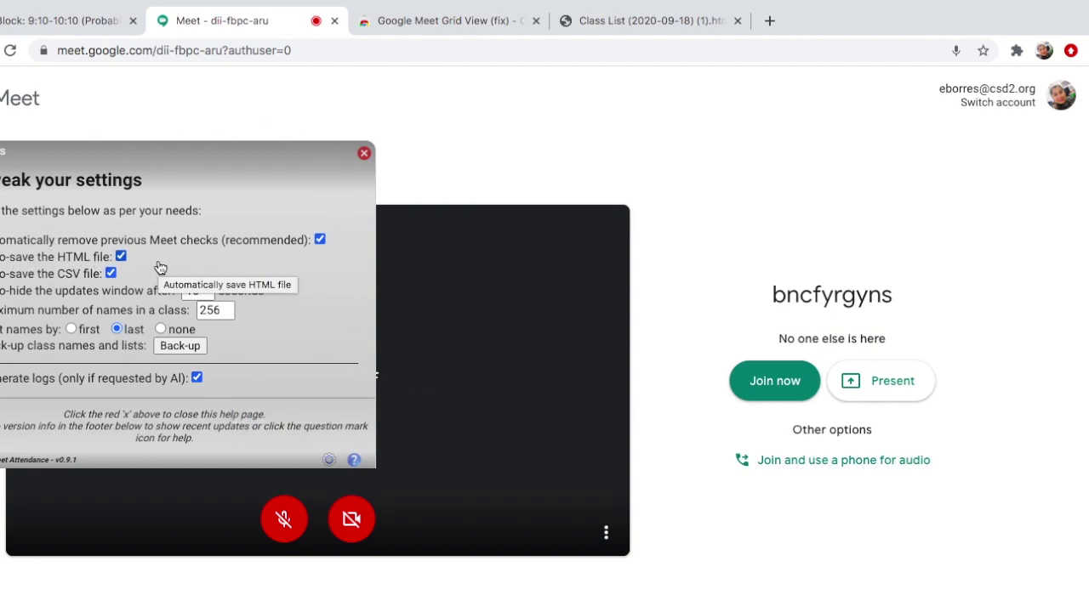
click(364, 153)
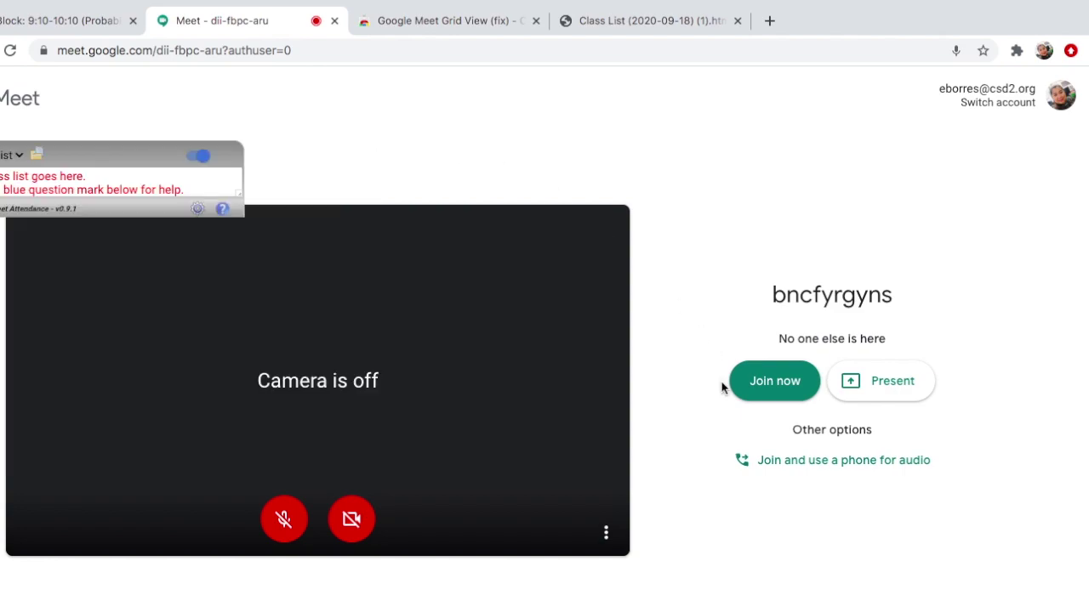
Step: Join the meeting and dismiss the Meet Attendance notice recording the 20:14 start
click(774, 384)
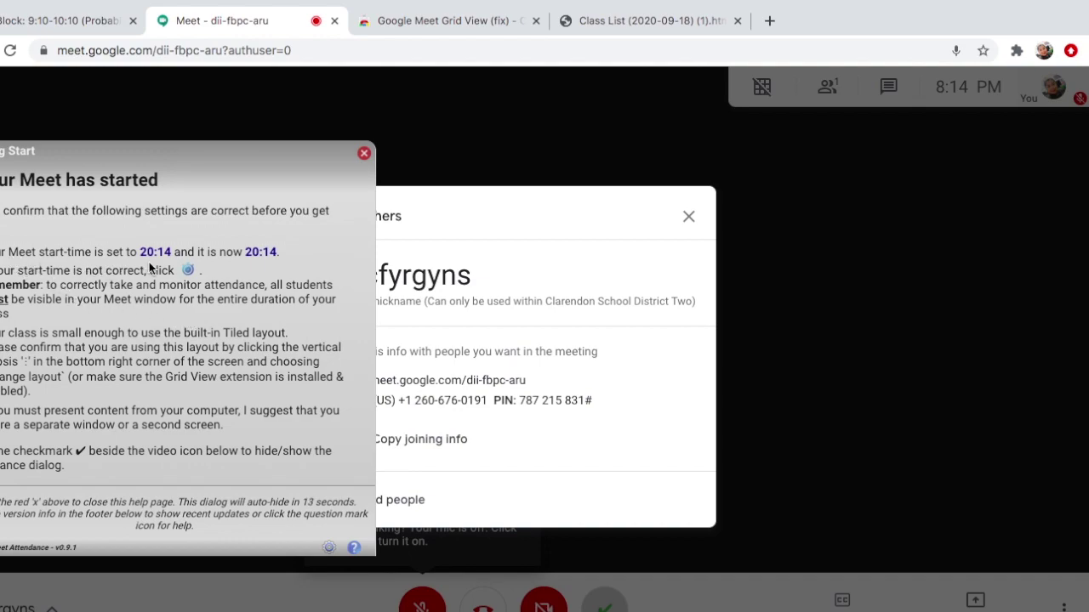
click(249, 260)
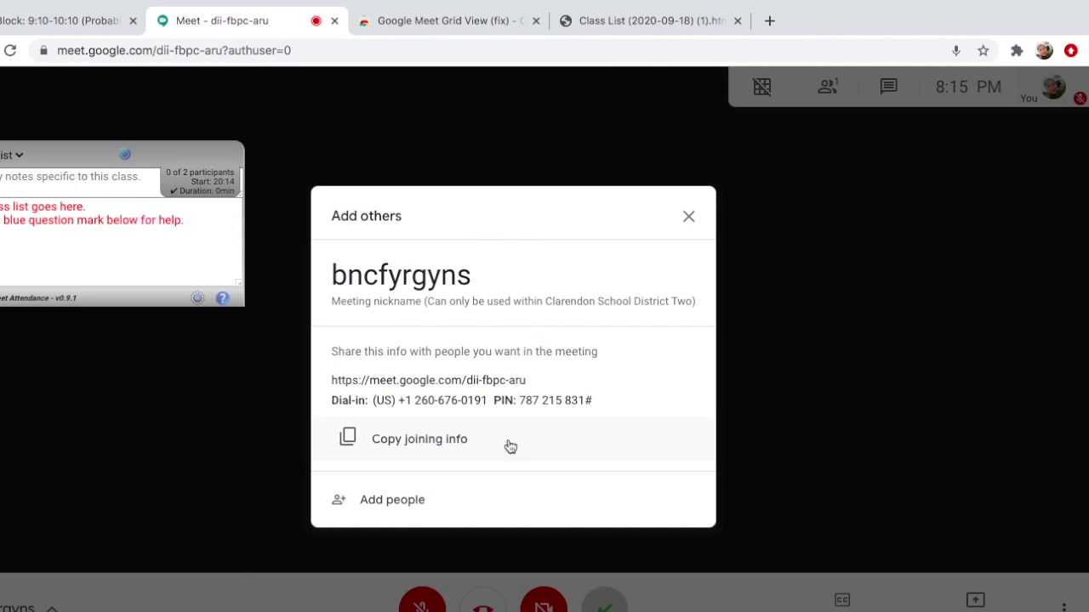
Step: Close the Add others invite box, leaving the call with the attendance widget at 0 of 2
click(688, 217)
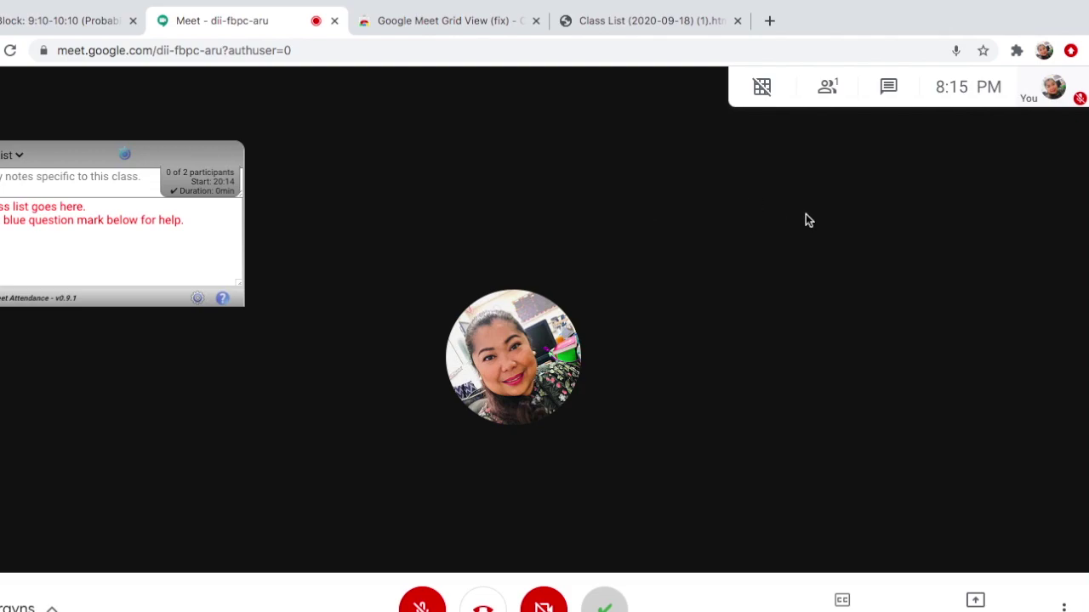
Step: Hang up the call so the Class List (2020-09-18) CSV opens in Excel
mouse_move(762, 92)
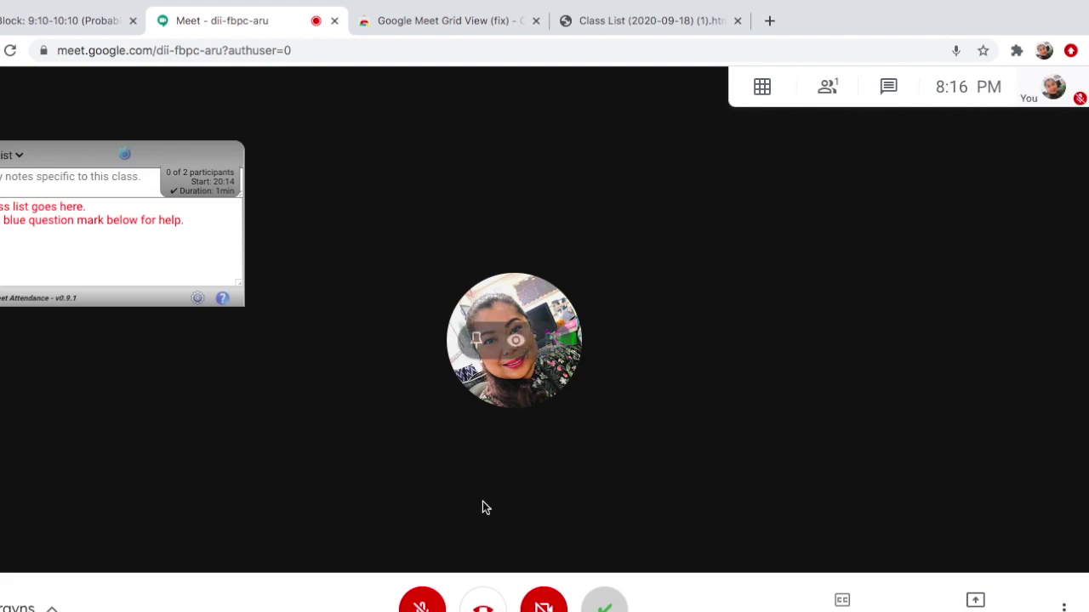
click(483, 604)
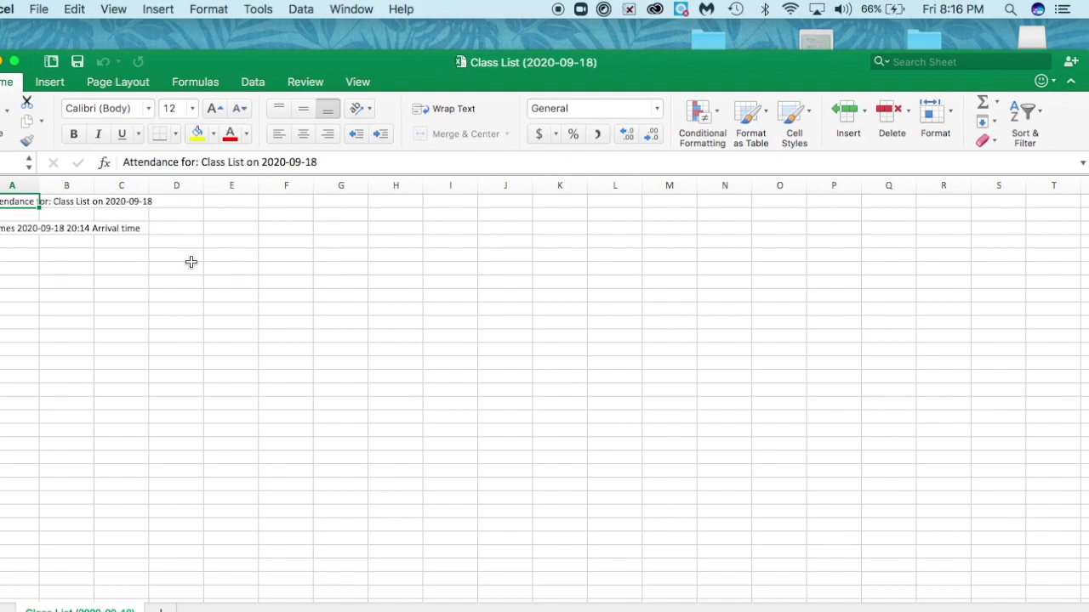
Step: Switch from Excel back to Chrome to view the Class List (2020-09-18) HTML report
key(super+Tab)
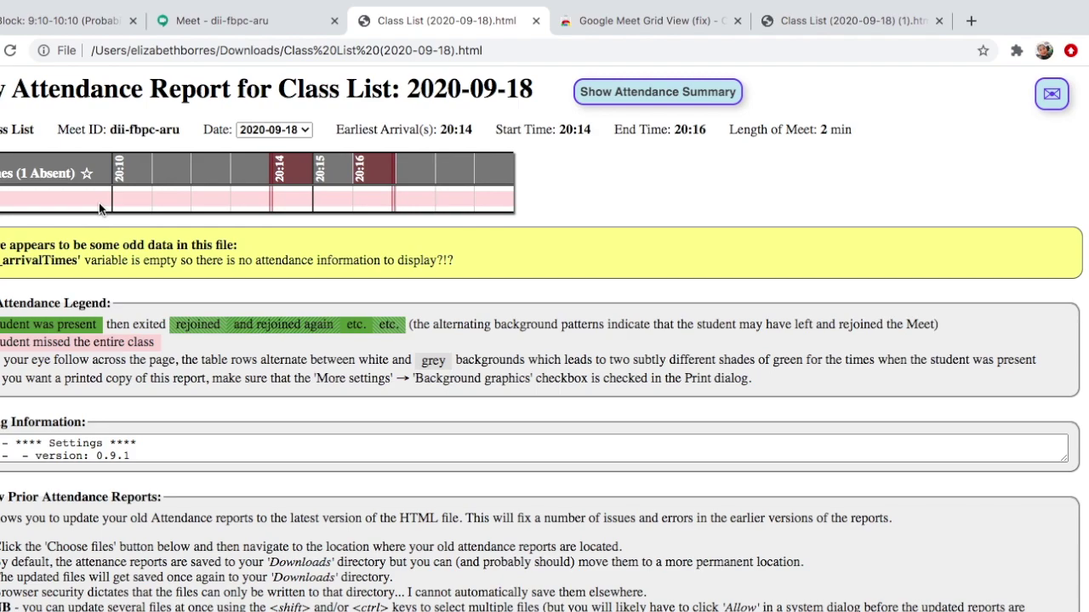
Step: Check the Meet tab and the HTML report, then bring the Excel Class List sheet forward
click(235, 29)
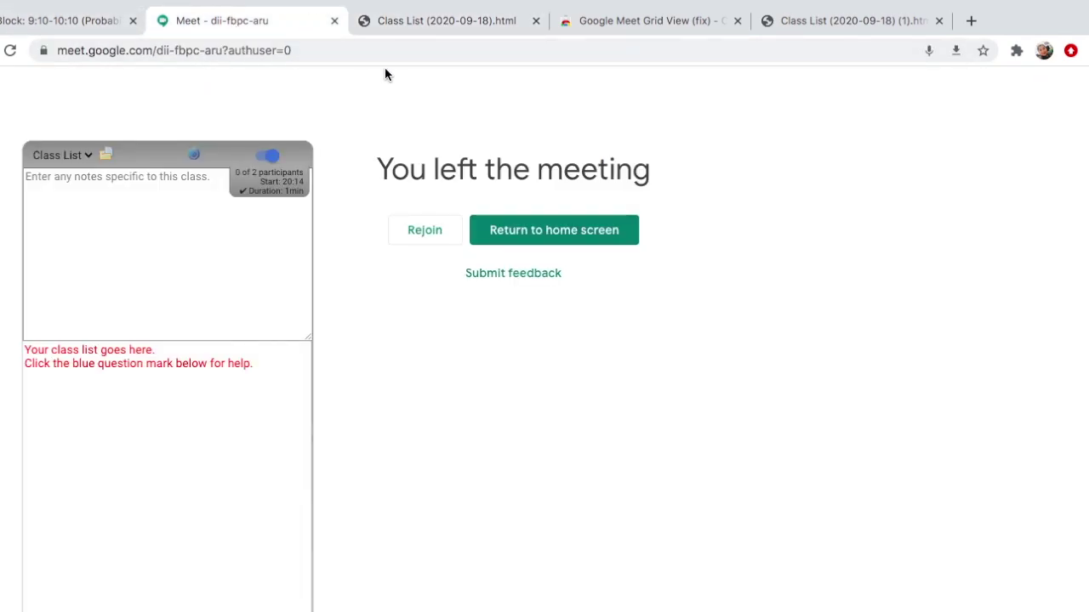
click(428, 25)
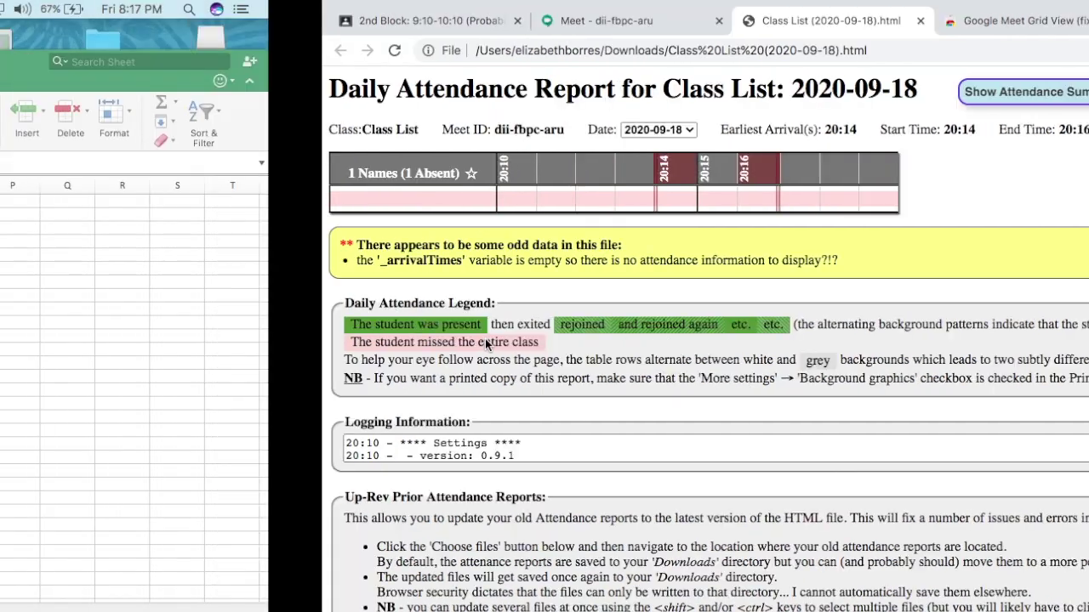
key(super+Tab)
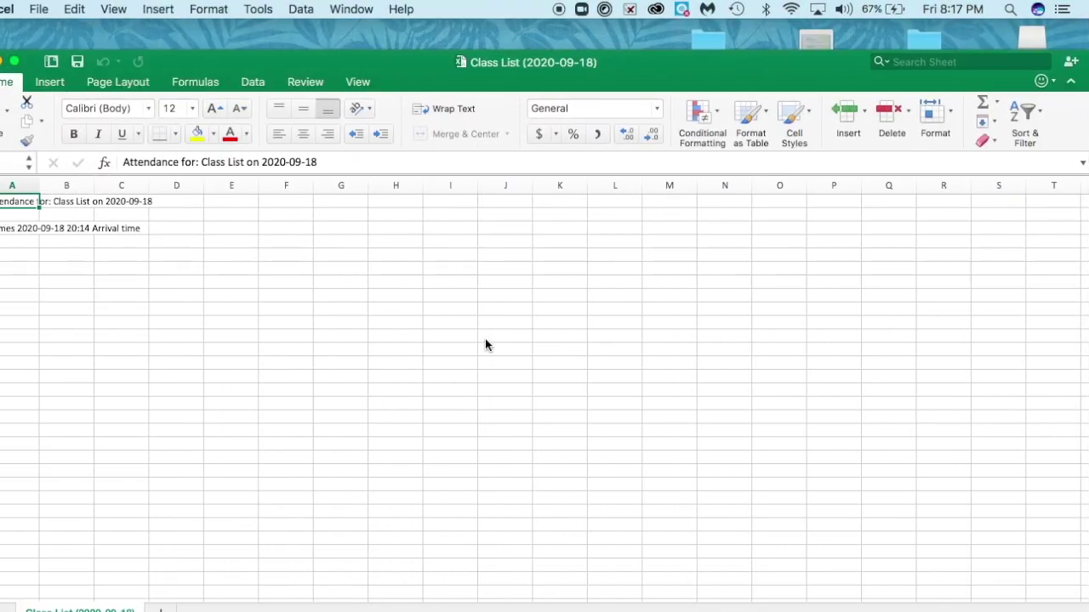
Step: Make Excel full screen, view the Class List (2020-09-18) (1) sheet, then the 2020-09-16 report
click(17, 63)
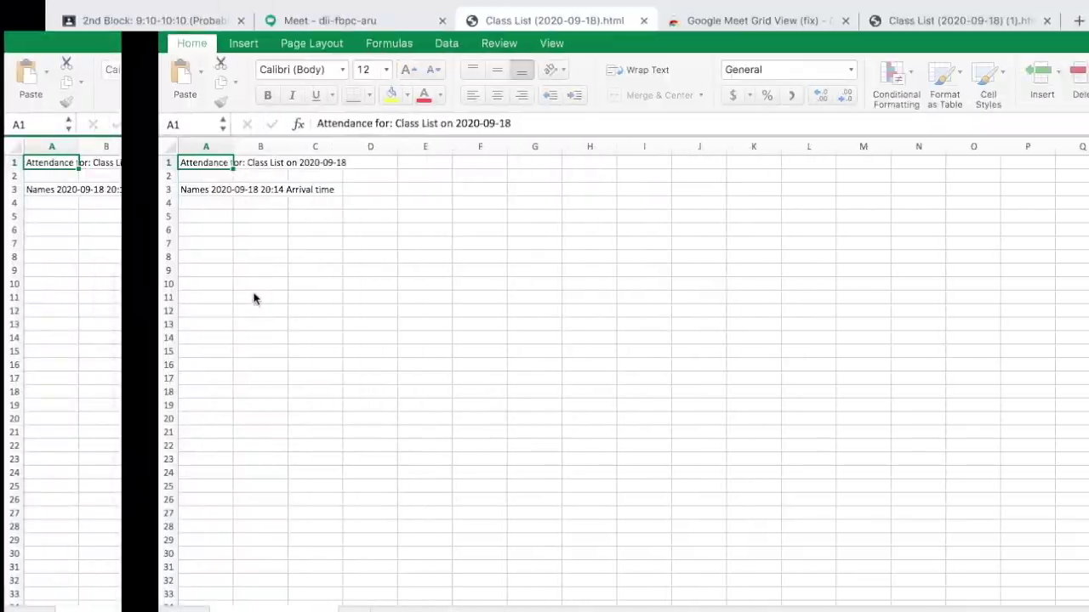
key(ctrl+Right)
key(ctrl+Right)
key(ctrl+Right)
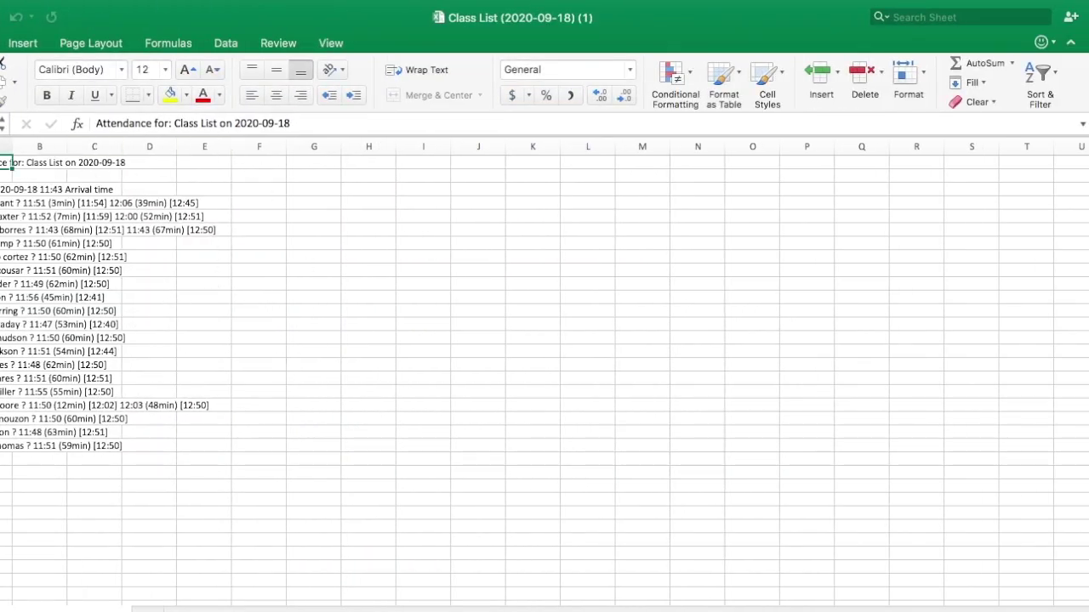
key(ctrl+Right)
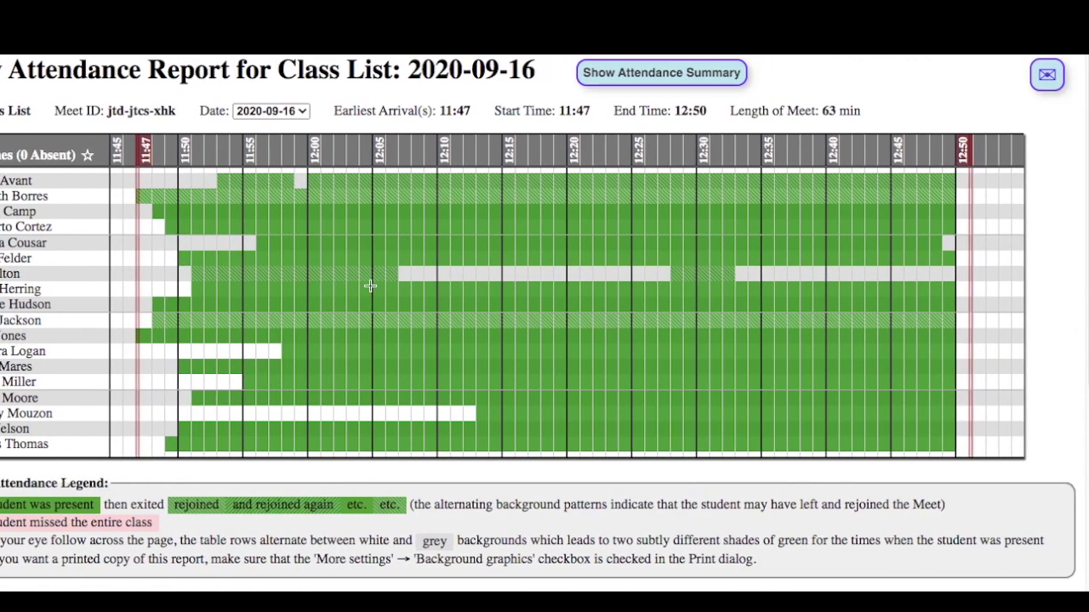
Step: Switch to Finder and scroll through the saved Class List CSV and HTML reports
key(ctrl+Left)
key(ctrl+Left)
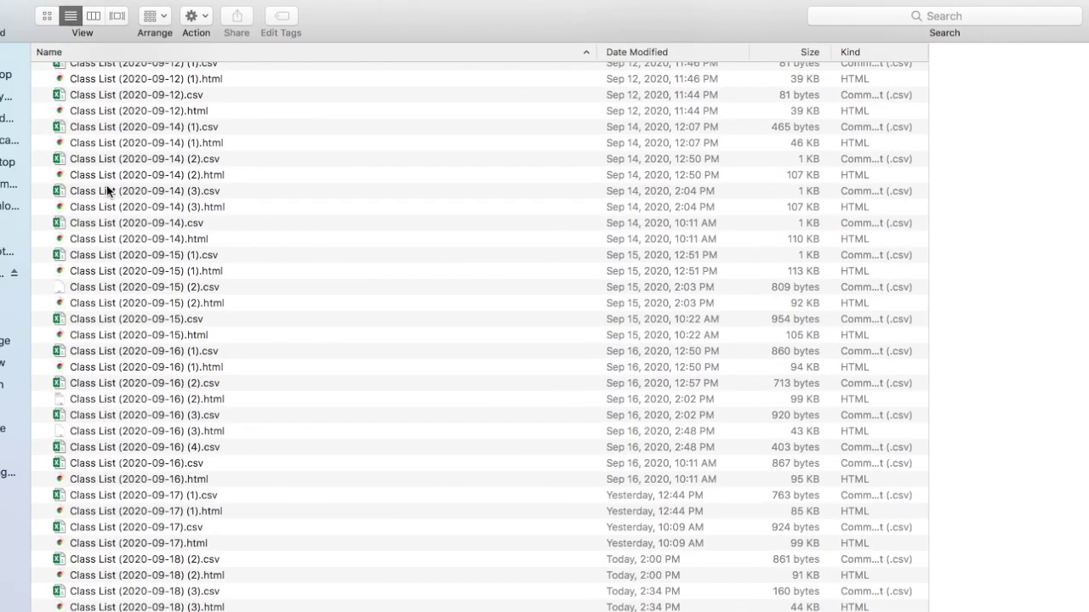
scroll(134, 106, up, 5)
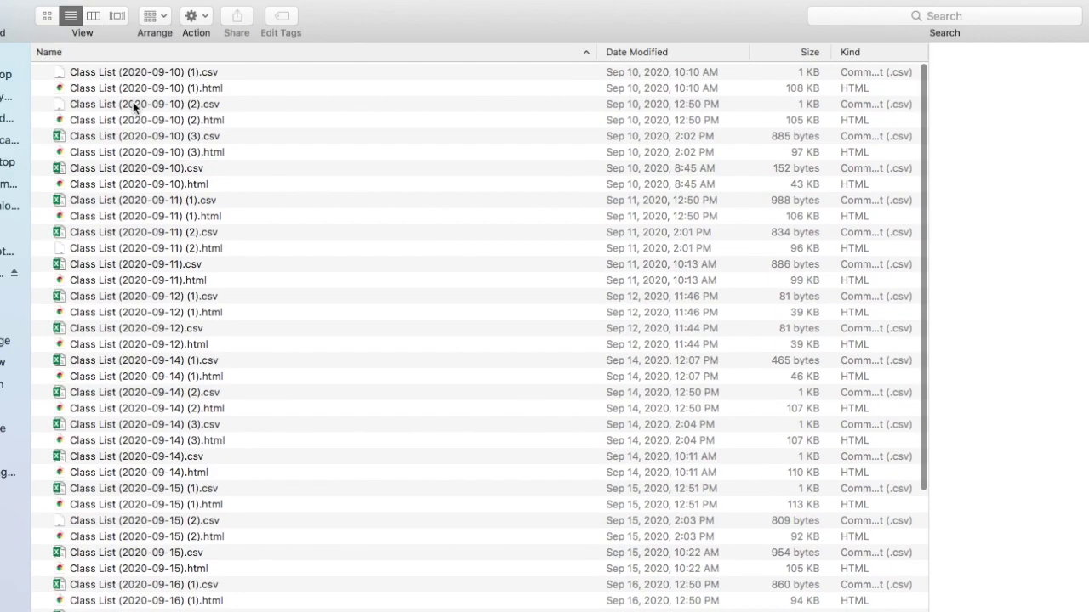
scroll(158, 213, down, 5)
scroll(159, 218, up, 1)
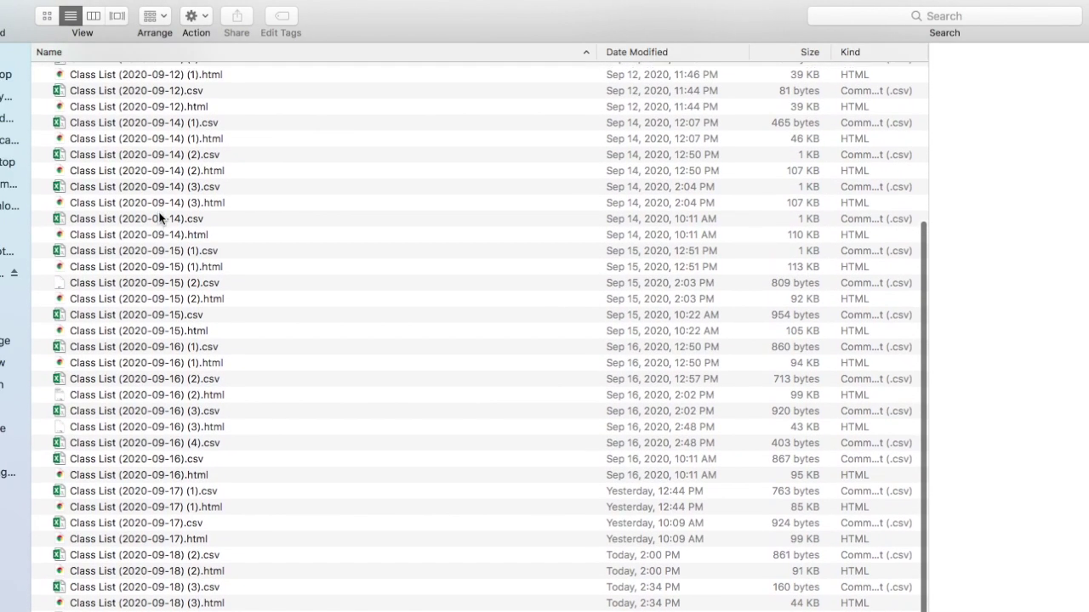
scroll(159, 217, up, 5)
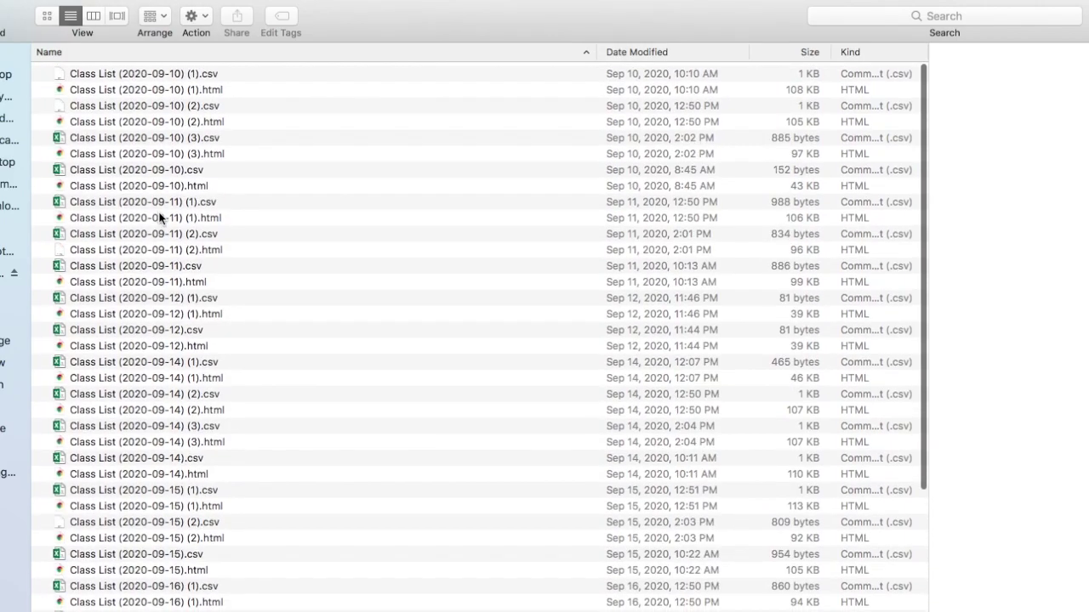
Step: Exit full screen and open the Virtual Attendance folder to browse its reports
key(ctrl+super+f)
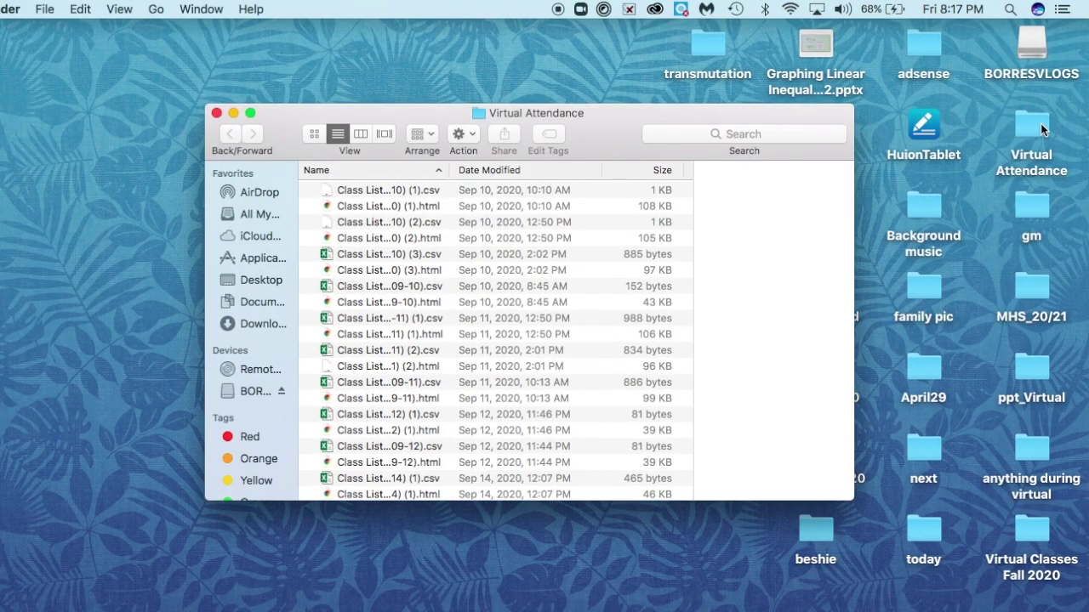
double_click(1041, 123)
scroll(353, 423, down, 5)
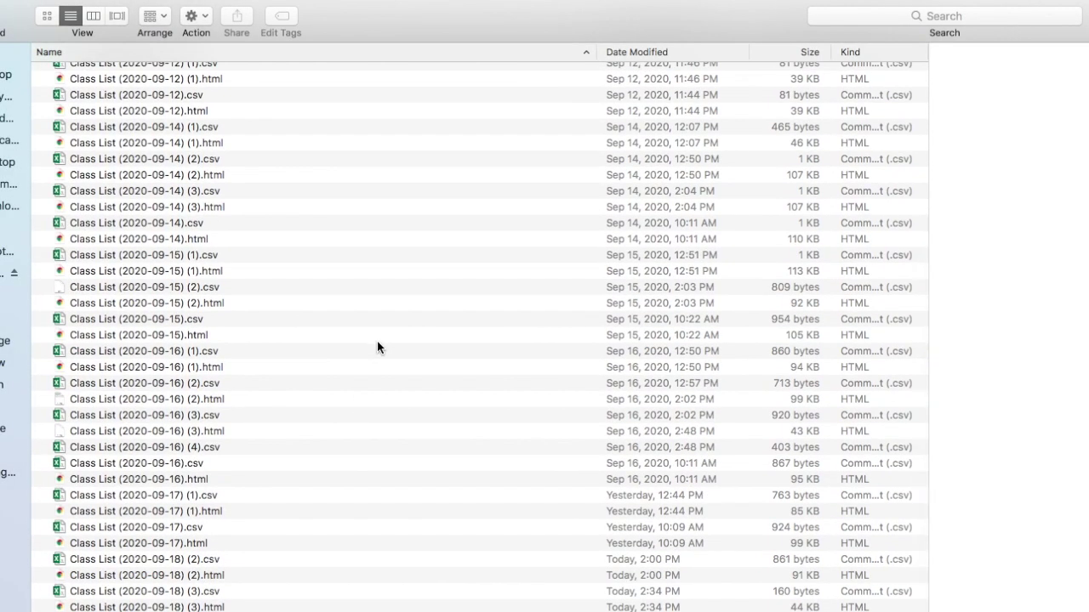
scroll(406, 248, up, 5)
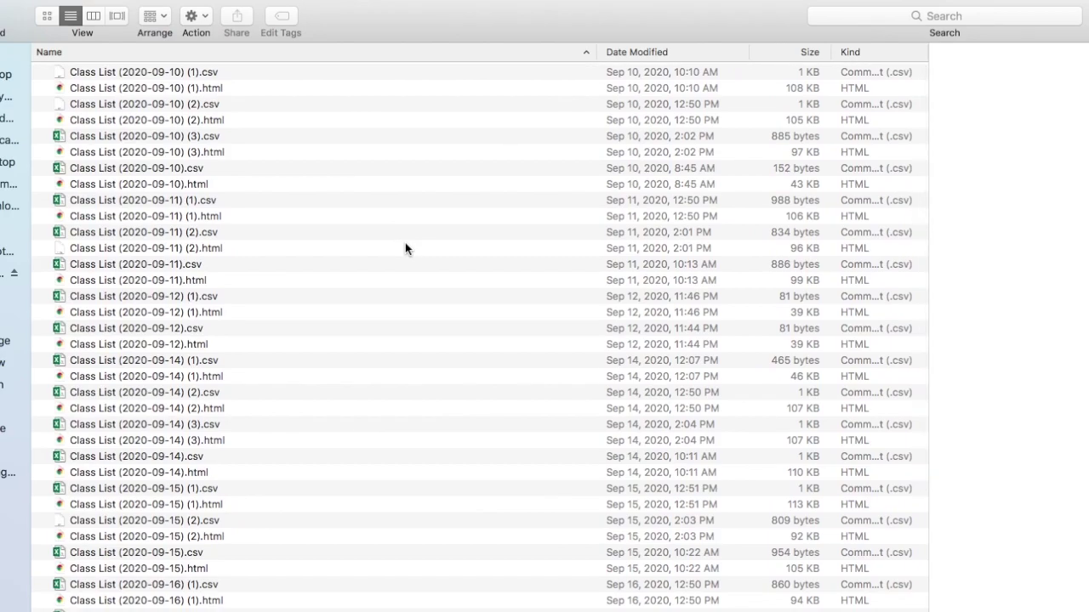
scroll(361, 364, down, 5)
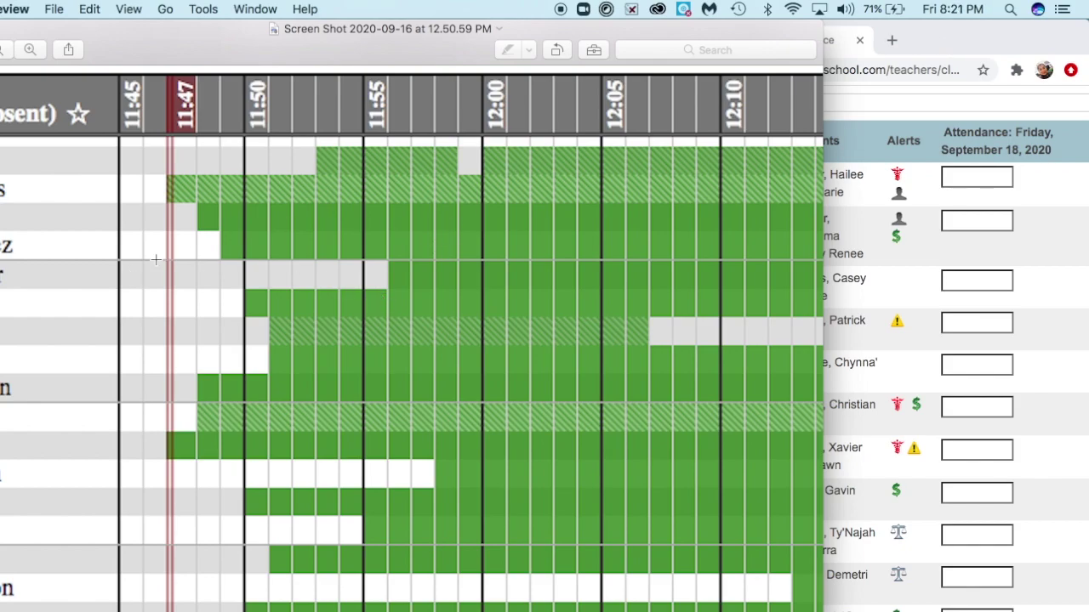
Step: Mark the first two students (Present) on PowerSchool's September 18 attendance page
click(976, 183)
click(977, 181)
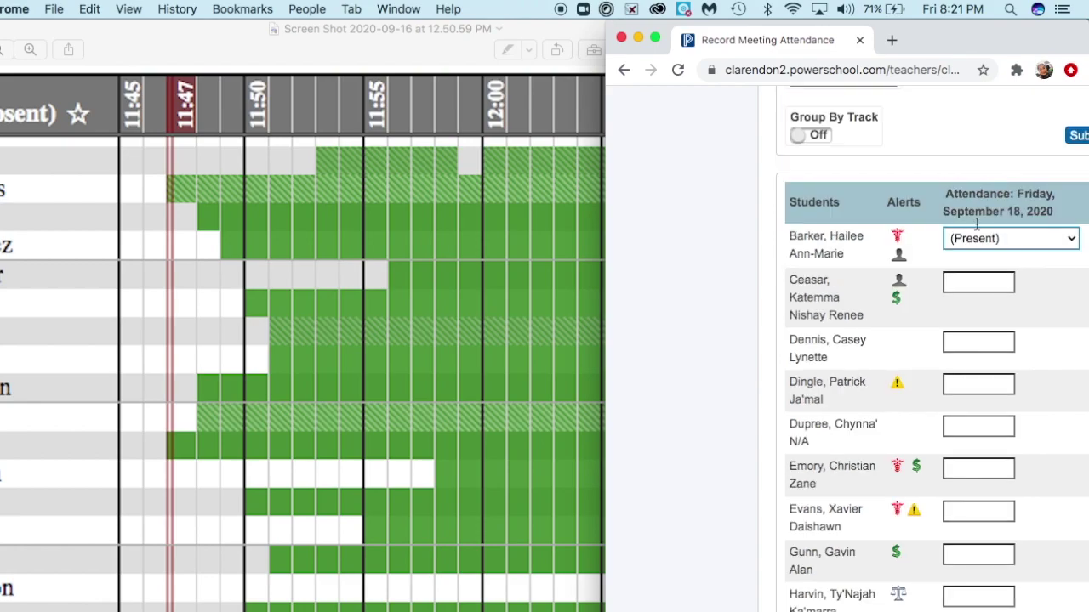
click(979, 286)
Step: Bring the attendance report screenshot forward and scroll it to check the next students
click(528, 232)
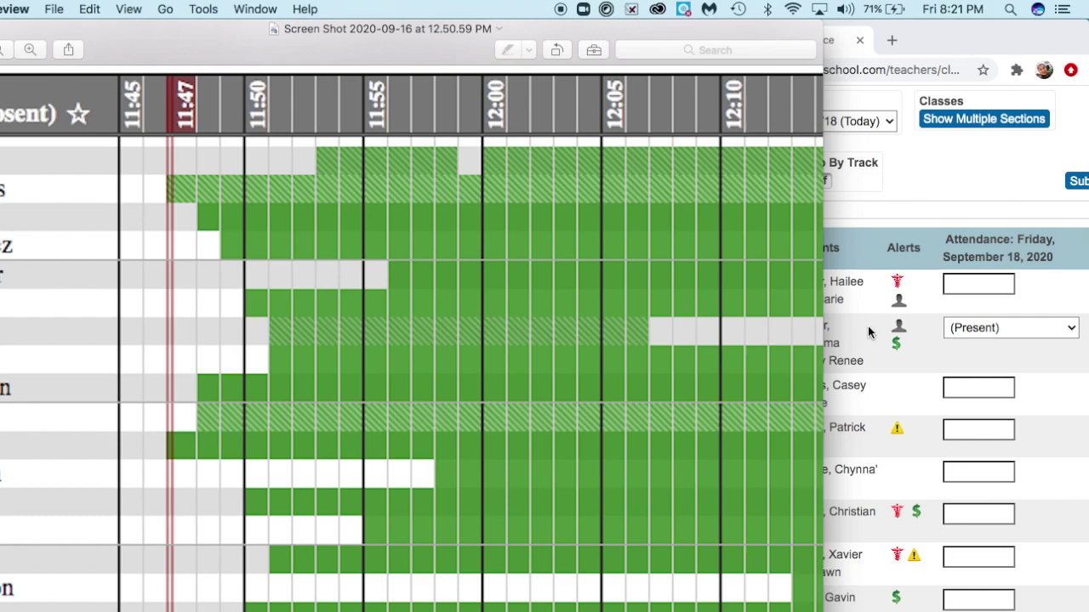
scroll(868, 326, down, 2)
scroll(868, 325, down, 5)
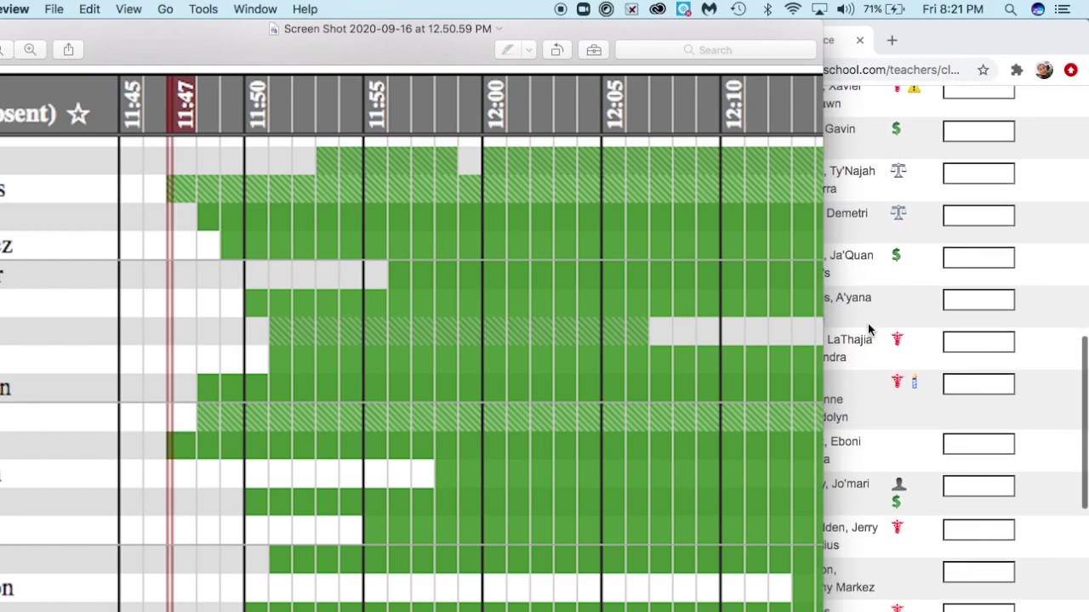
scroll(867, 326, up, 3)
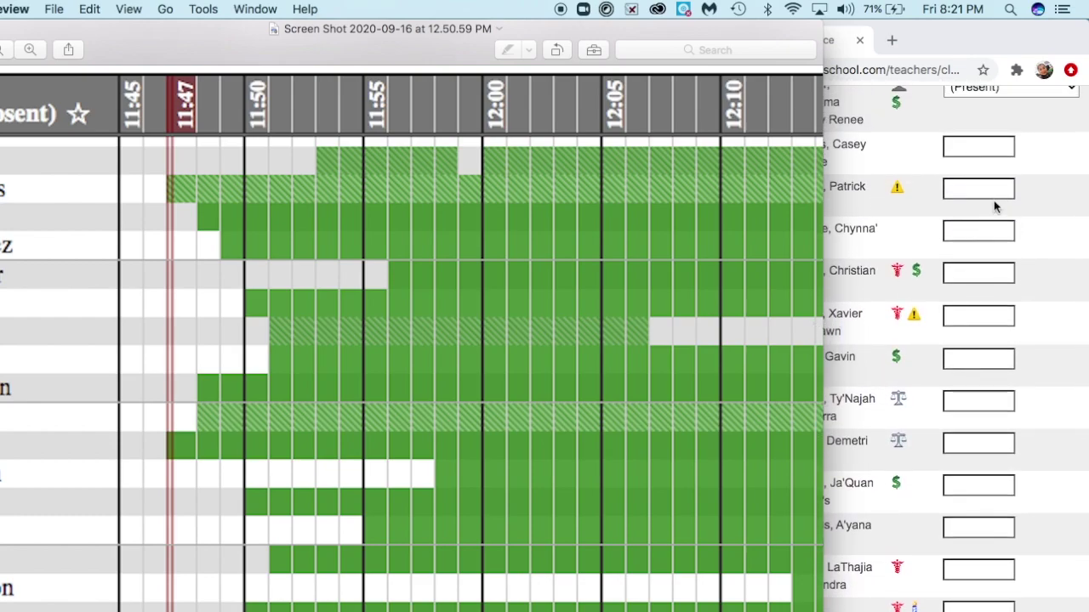